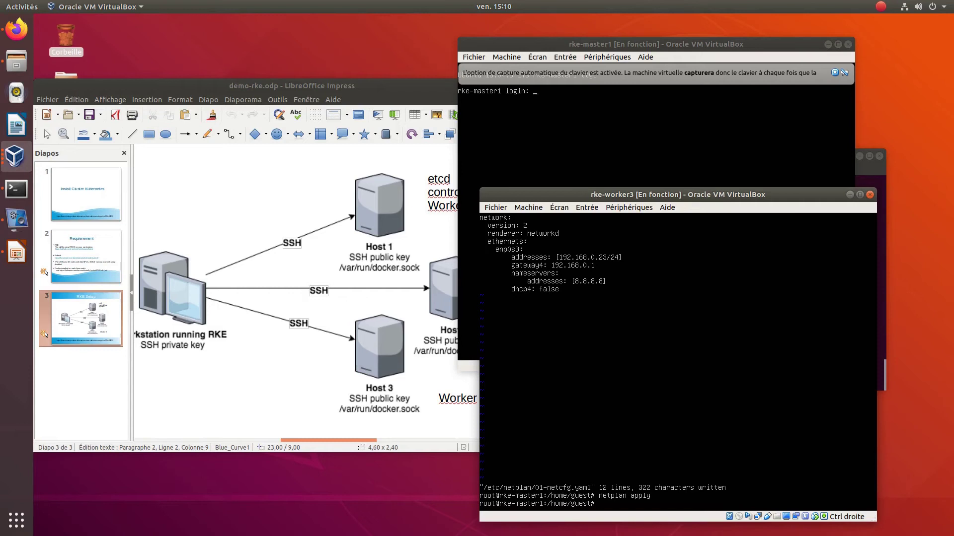
- Change the netplan address from 192.168.0.23 to 192.168.0.22, save, and run netplan apply
key("Up")
key("Up")
key("Return")
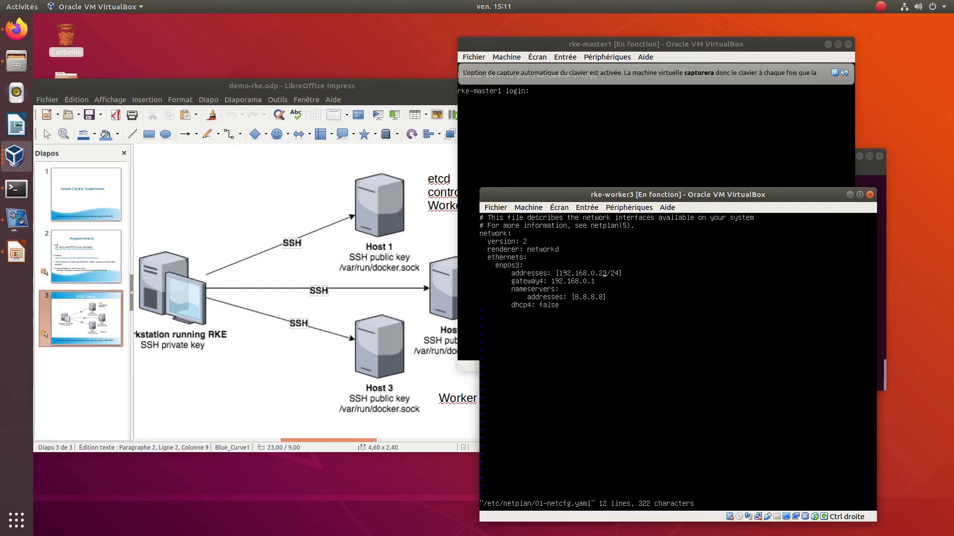
type("xi2:wq")
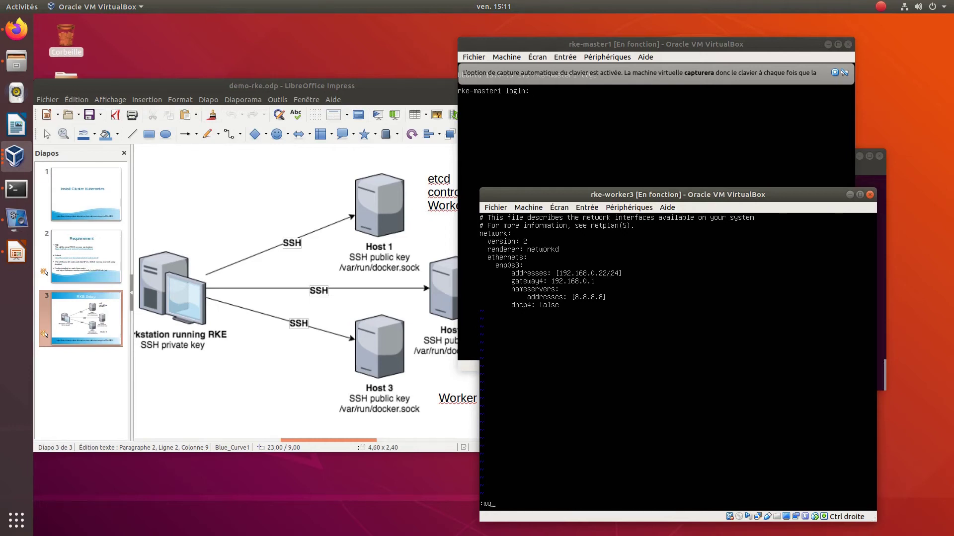
key("Return")
type("netplan apply")
key("Return")
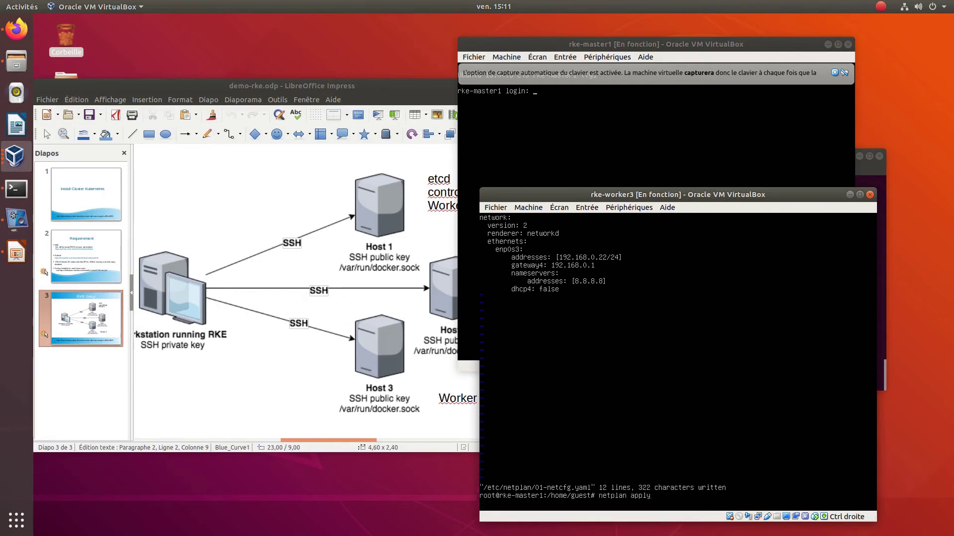
- Rerun the host ping to 192.168.0.22 to confirm it now gets replies
left_click_drag(834, 48, 782, 40)
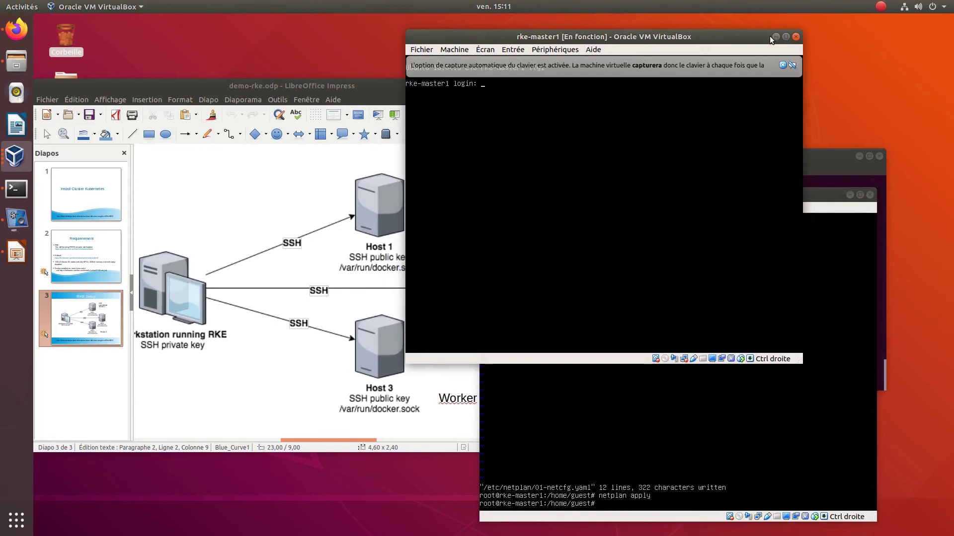
left_click(785, 36)
left_click(927, 20)
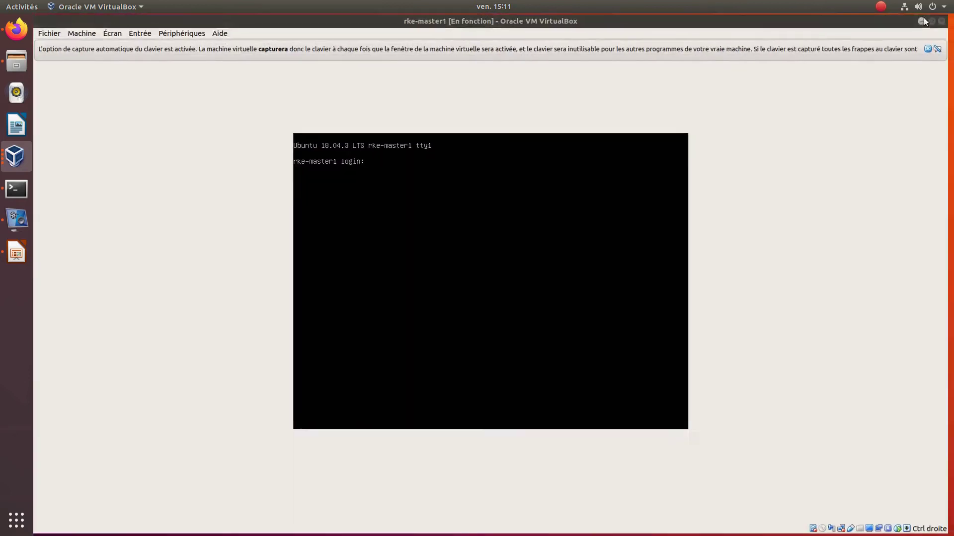
left_click(790, 165)
key("Up")
key("Return")
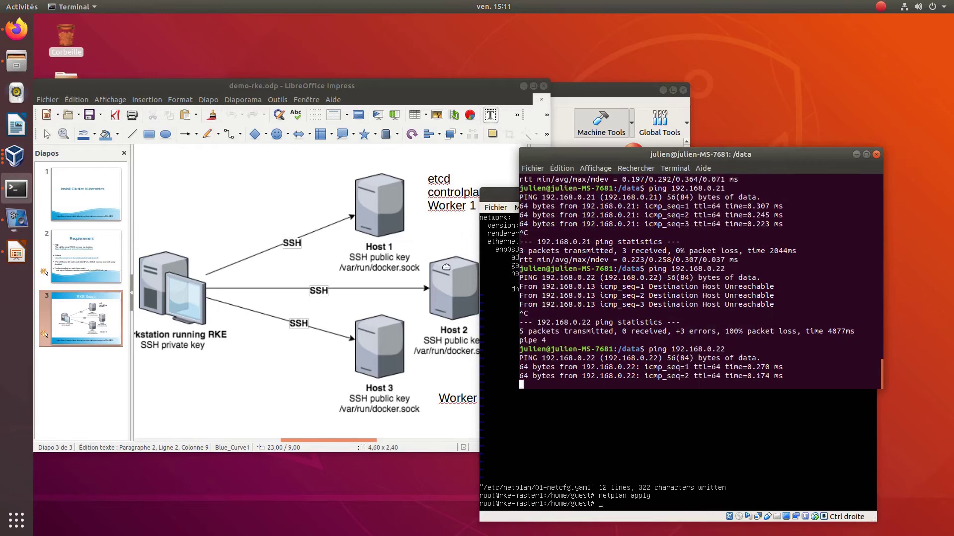
left_click(465, 154)
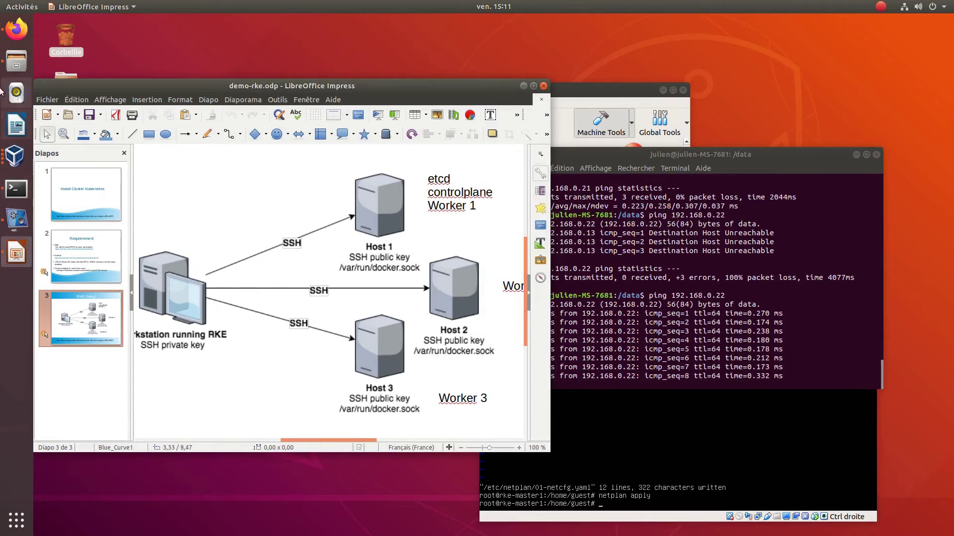
left_click(17, 219)
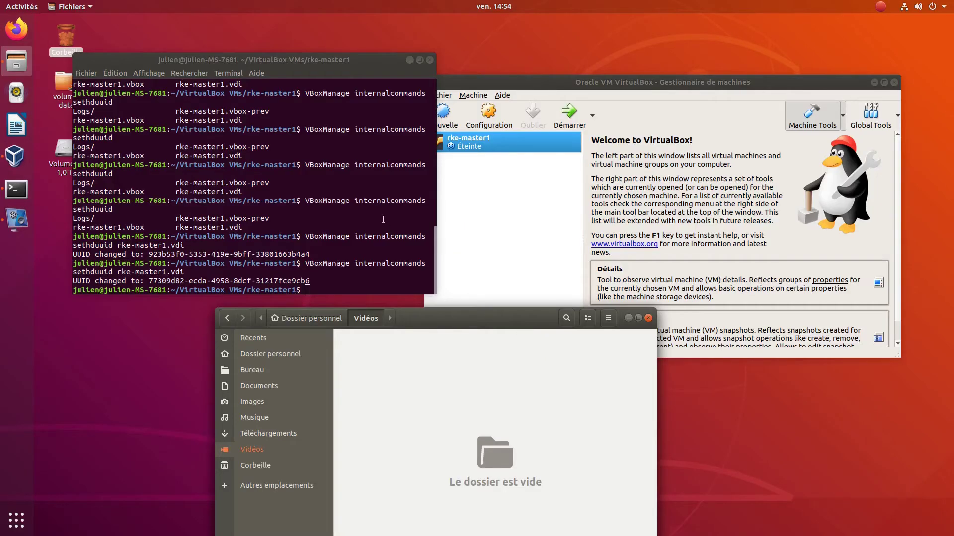
- Give rke-master1 2 processors in its System settings
left_click(626, 319)
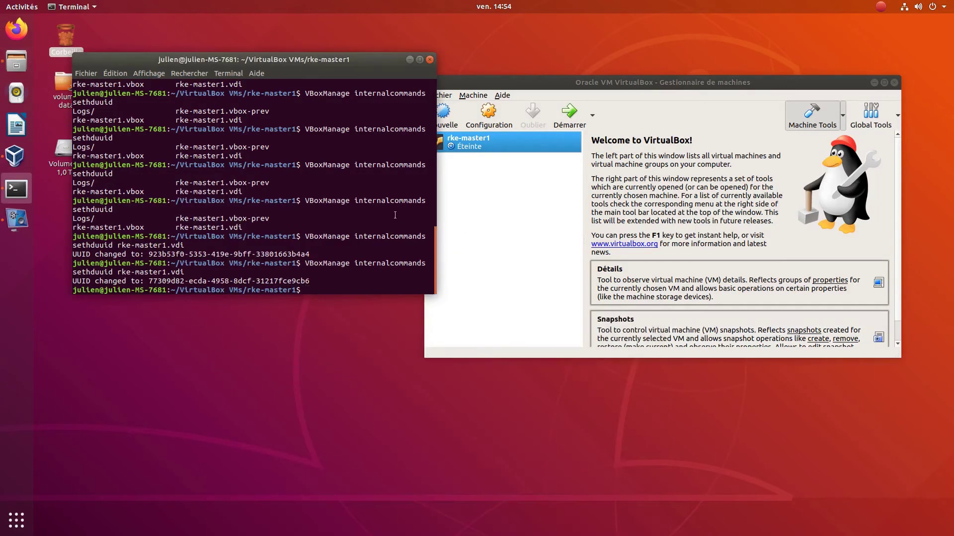
left_click(410, 59)
left_click_drag(476, 82, 243, 72)
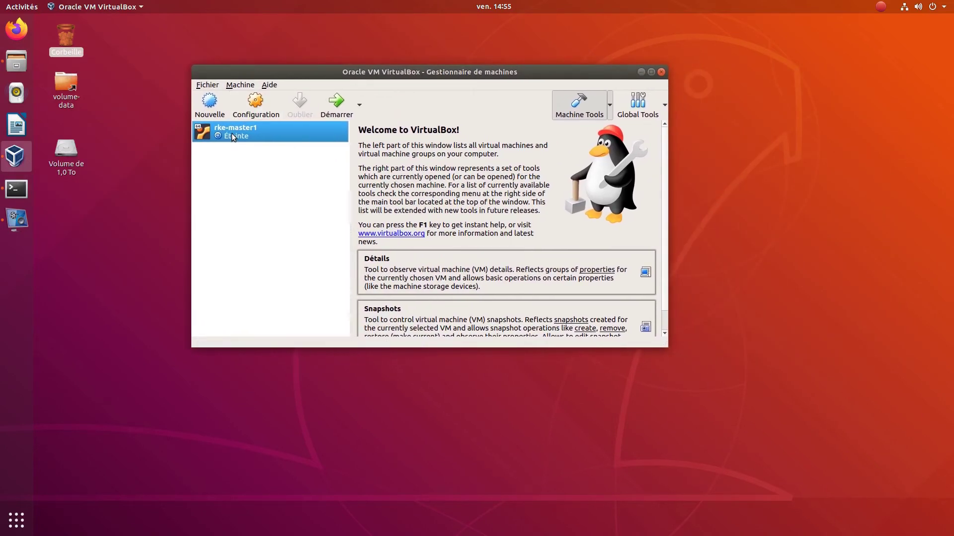
left_click(256, 101)
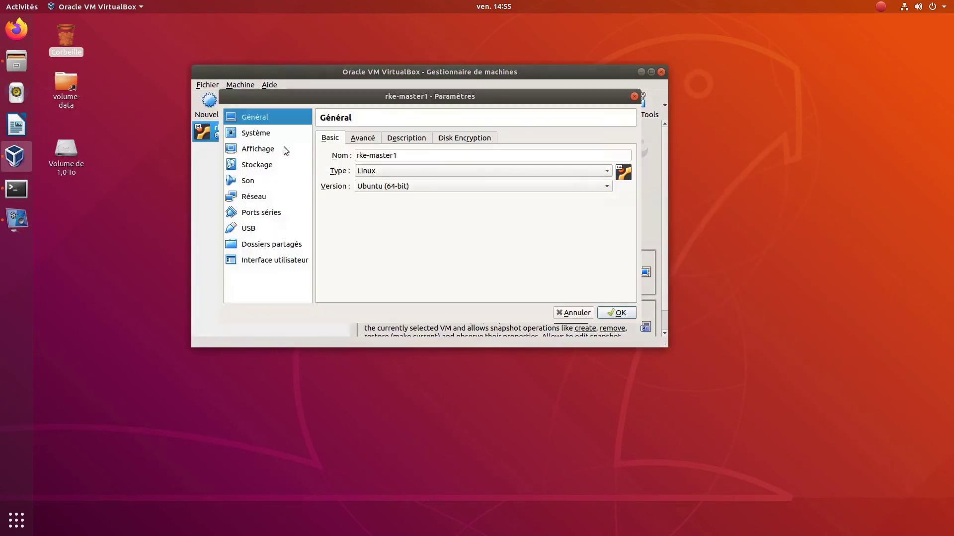
left_click(239, 133)
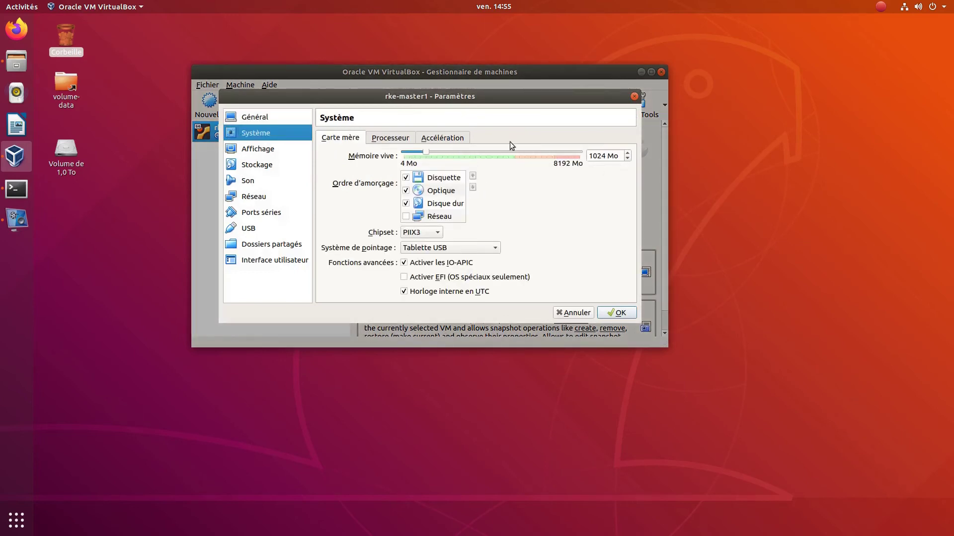
left_click(395, 141)
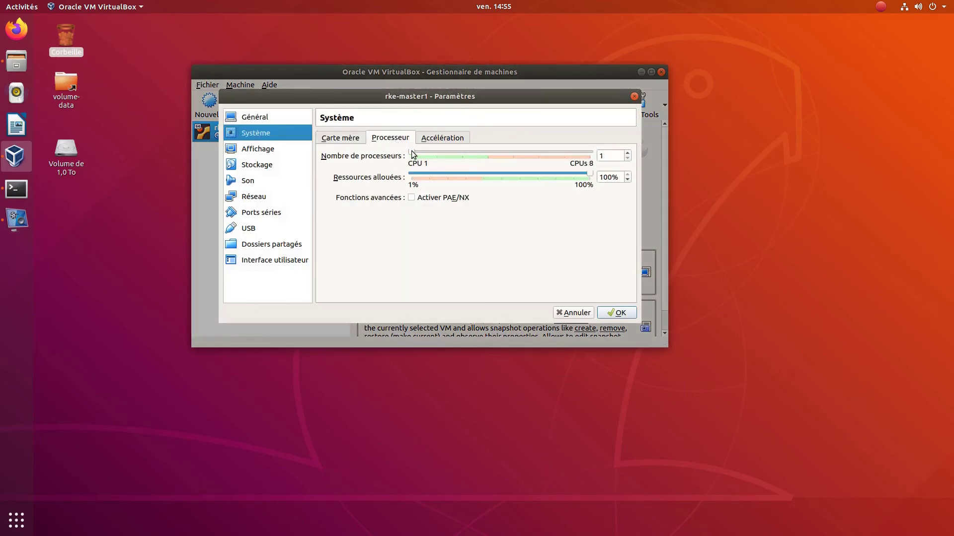
left_click_drag(412, 152, 433, 154)
left_click(617, 313)
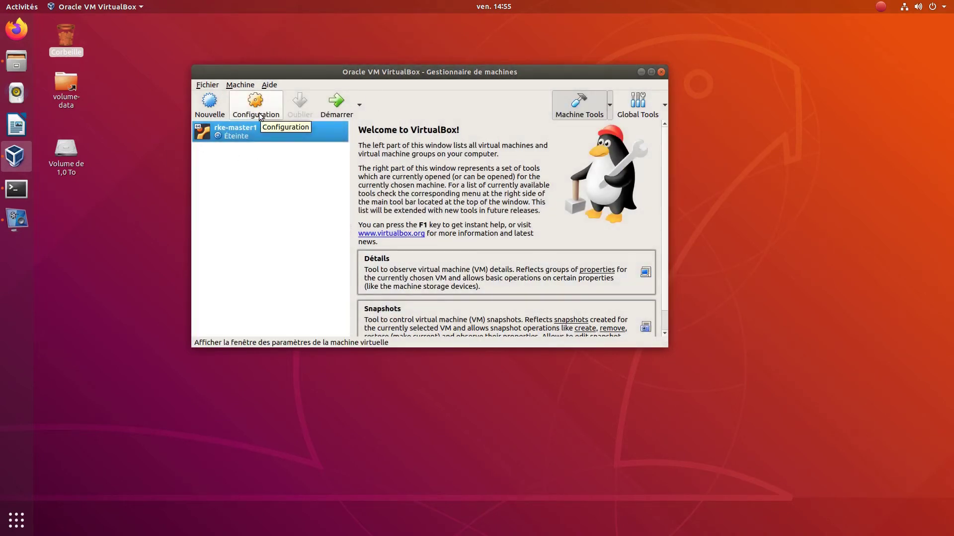
- Set rke-master1's network adapter to bridged on enp3s0 with a regenerated MAC address
left_click(254, 116)
left_click(258, 197)
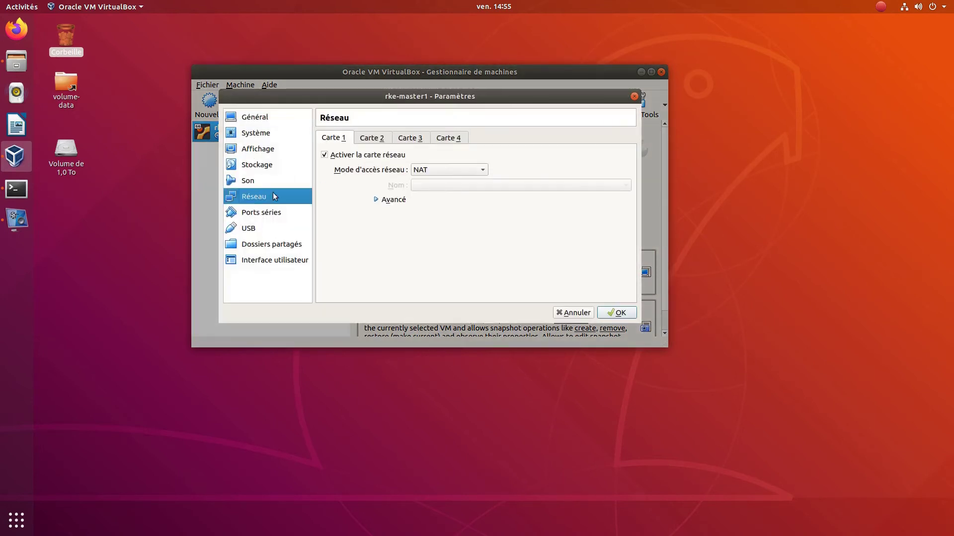
left_click(415, 173)
left_click(426, 195)
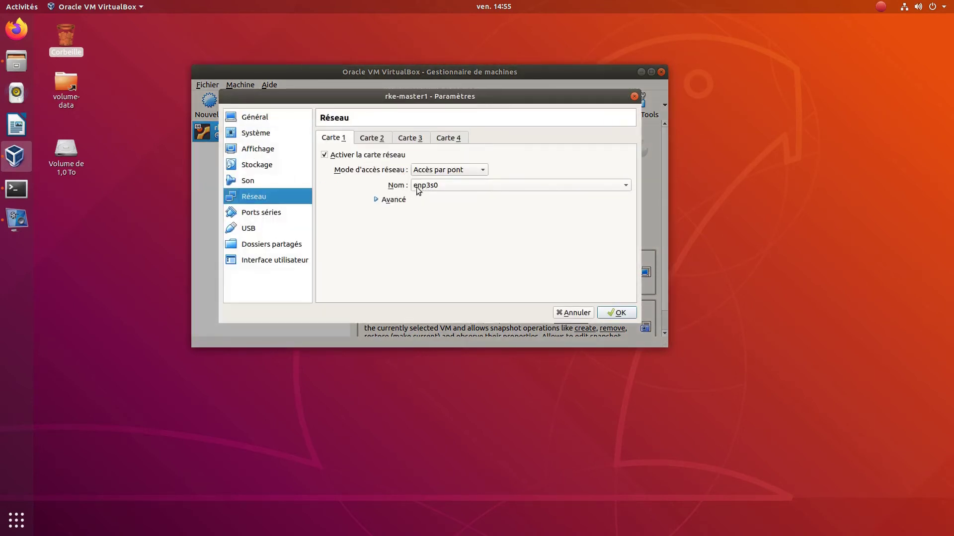
left_click(374, 199)
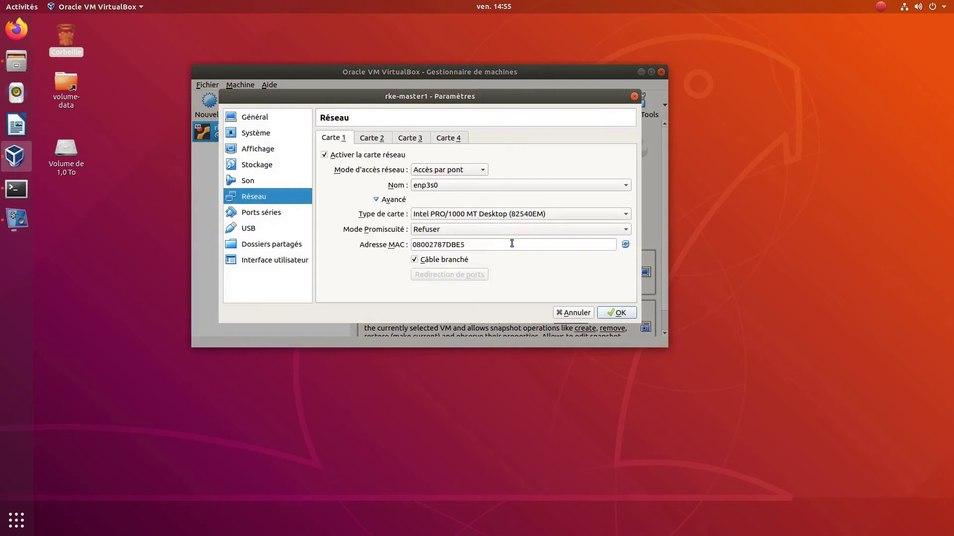
left_click(625, 245)
left_click(616, 312)
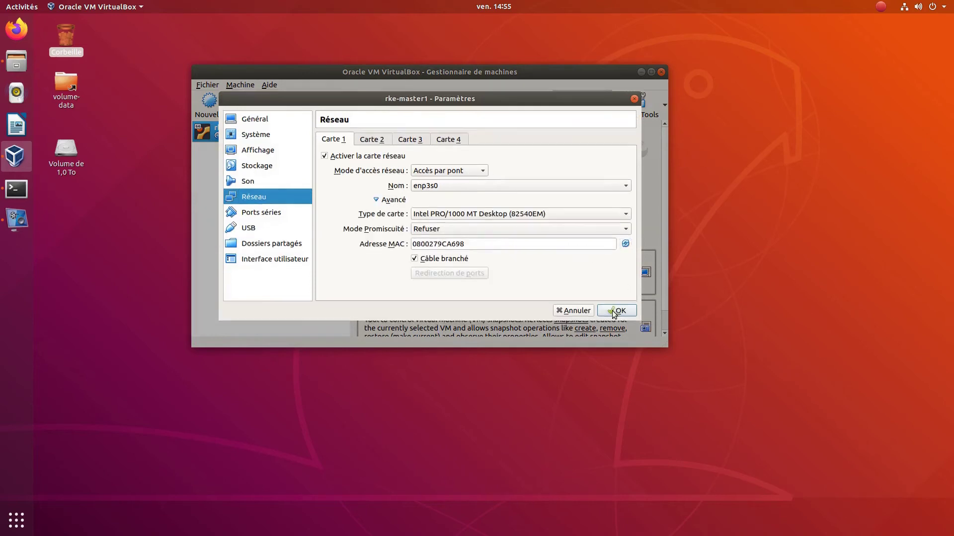
- Start a full clone of rke-master1 named rke-worker1, with MAC addresses reset
right_click(267, 133)
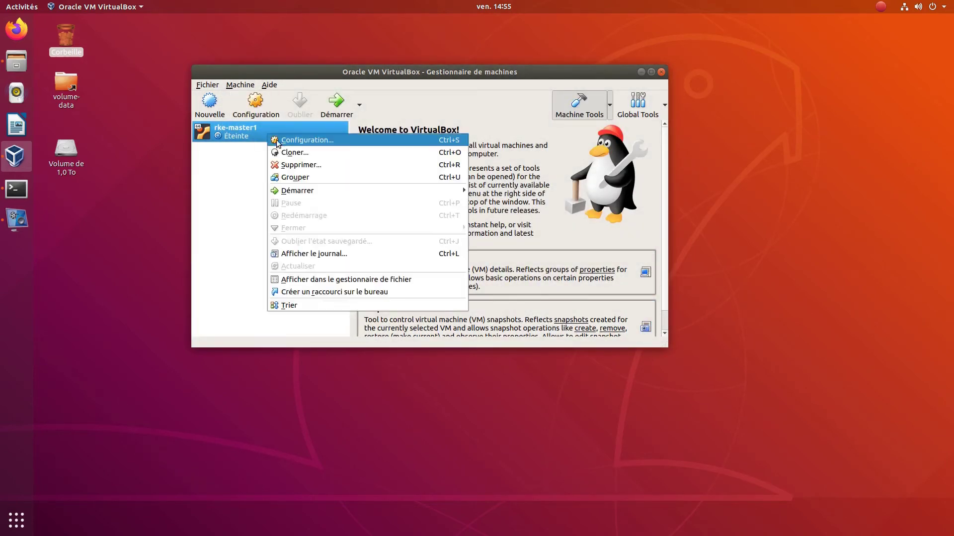
left_click(286, 155)
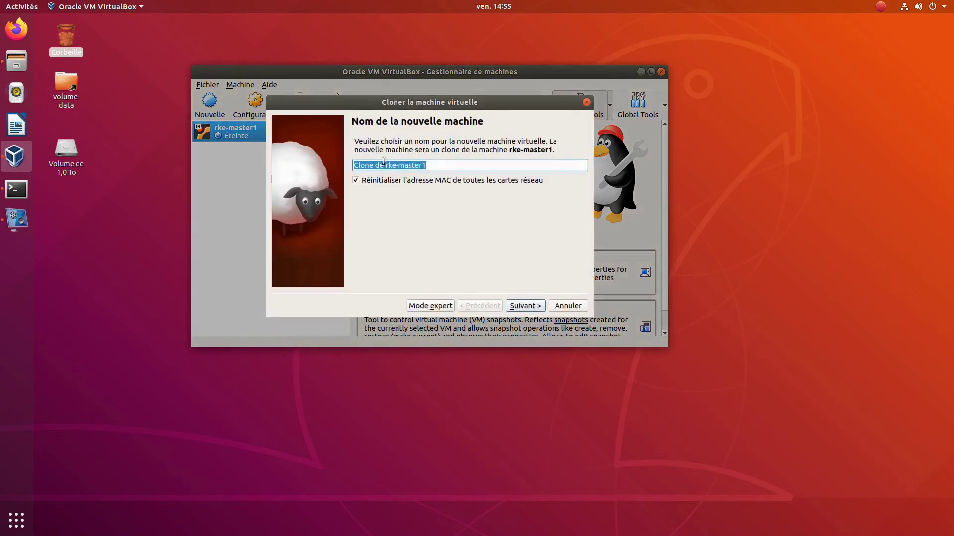
left_click_drag(385, 165, 328, 157)
key("BackSpace")
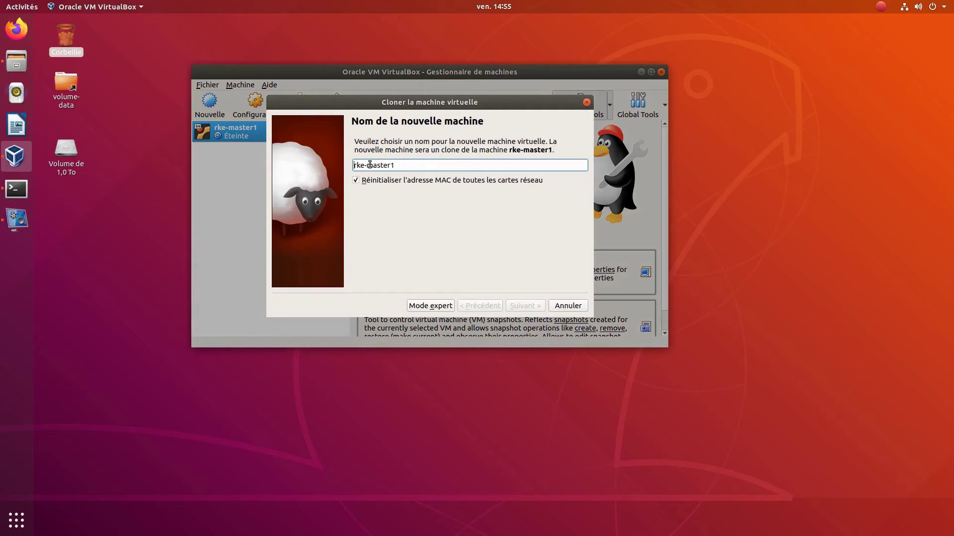
left_click_drag(366, 166, 390, 168)
type("x1")
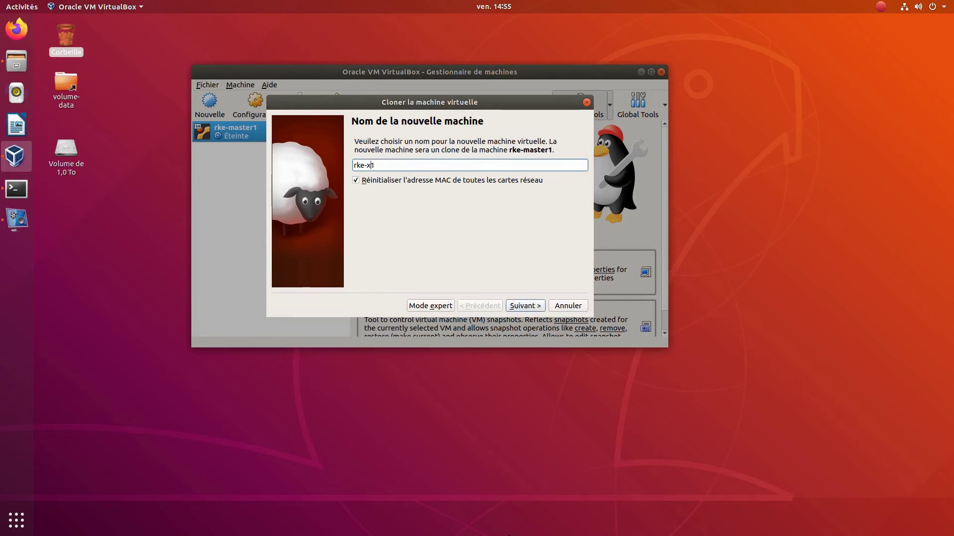
type("orker")
left_click(525, 305)
left_click(527, 307)
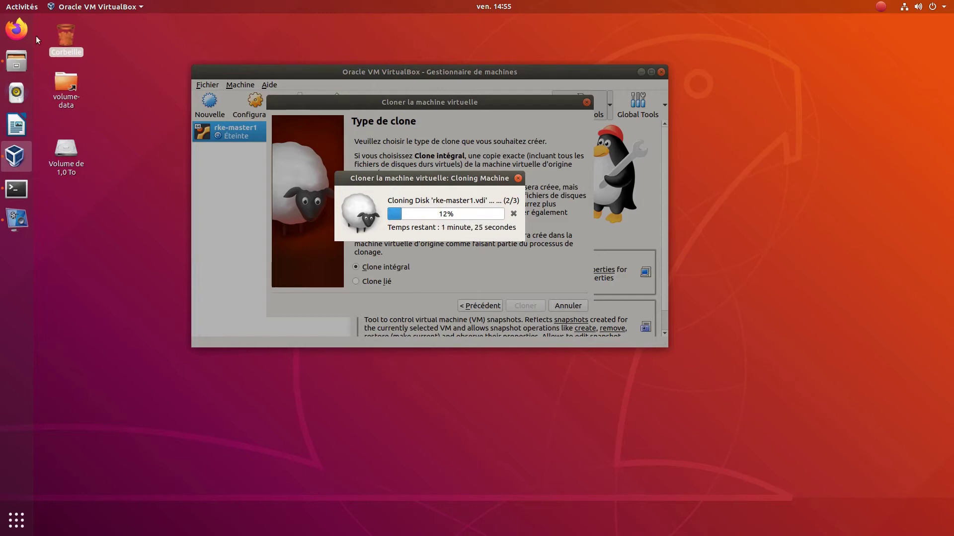
- Open demo-rke.odp from the Documents folder in Files
left_click(23, 62)
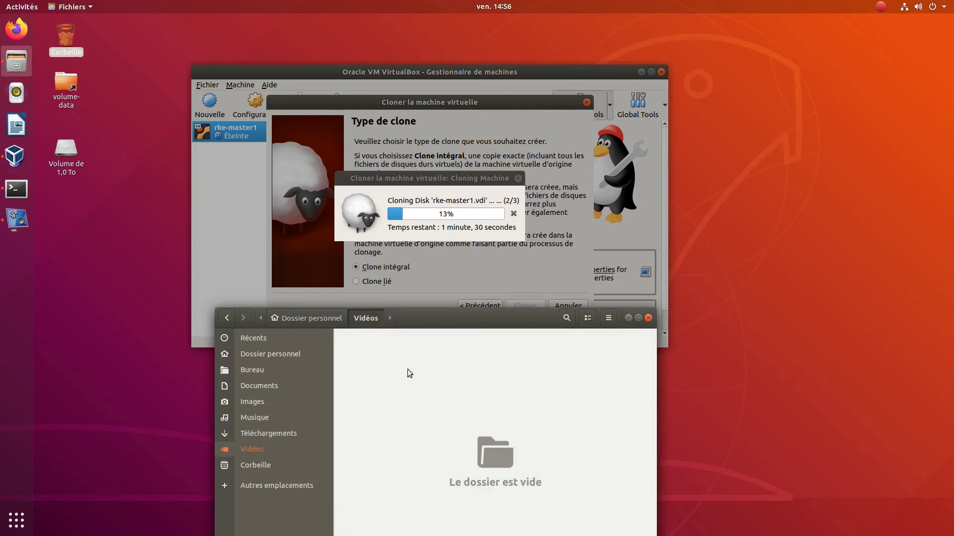
left_click(275, 356)
left_click(287, 383)
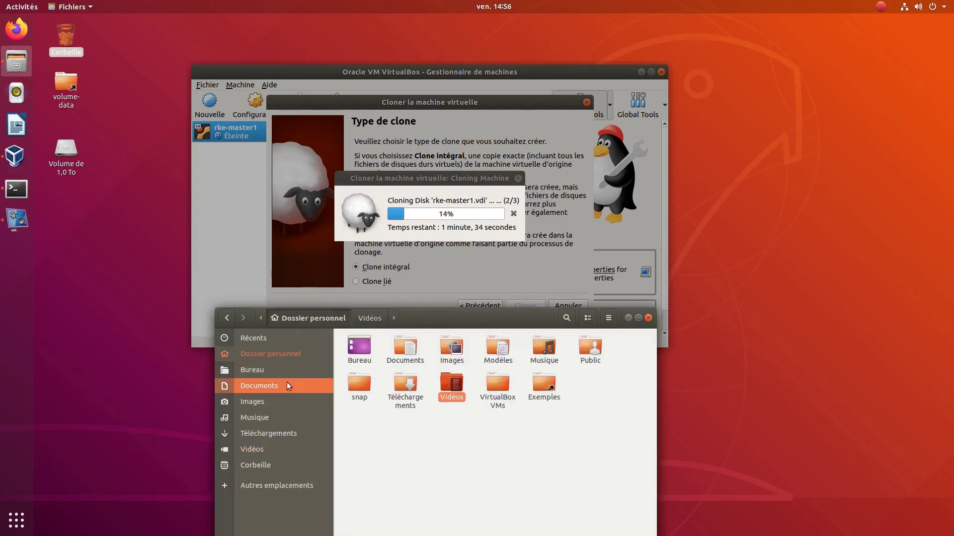
left_click(359, 348)
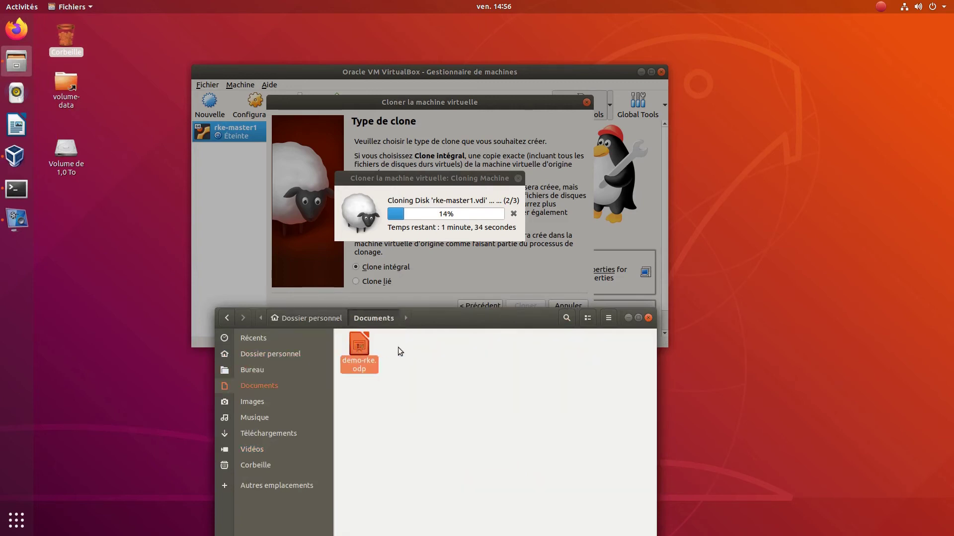
double_click(356, 353)
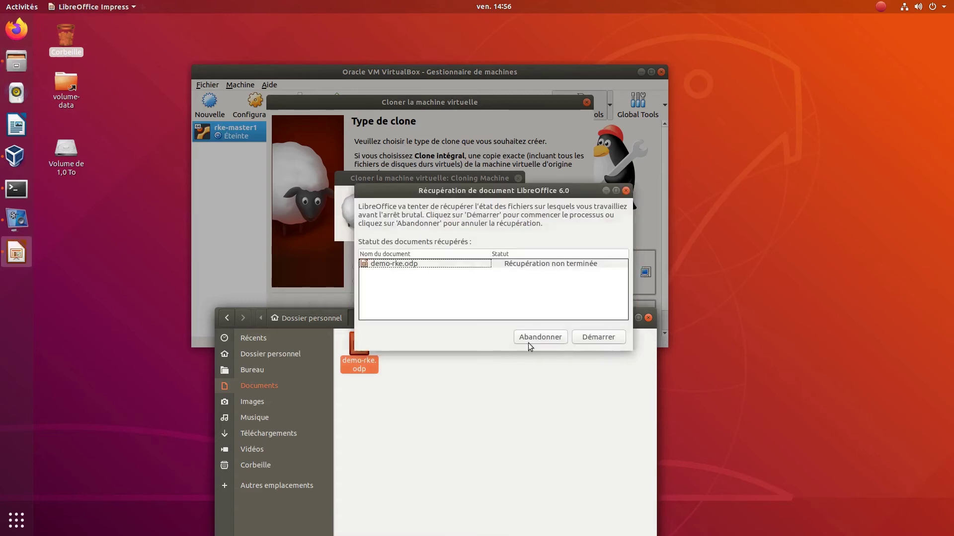
- Recover demo-rke.odp in LibreOffice, closing Files and moving the recovery dialog aside
left_click(593, 338)
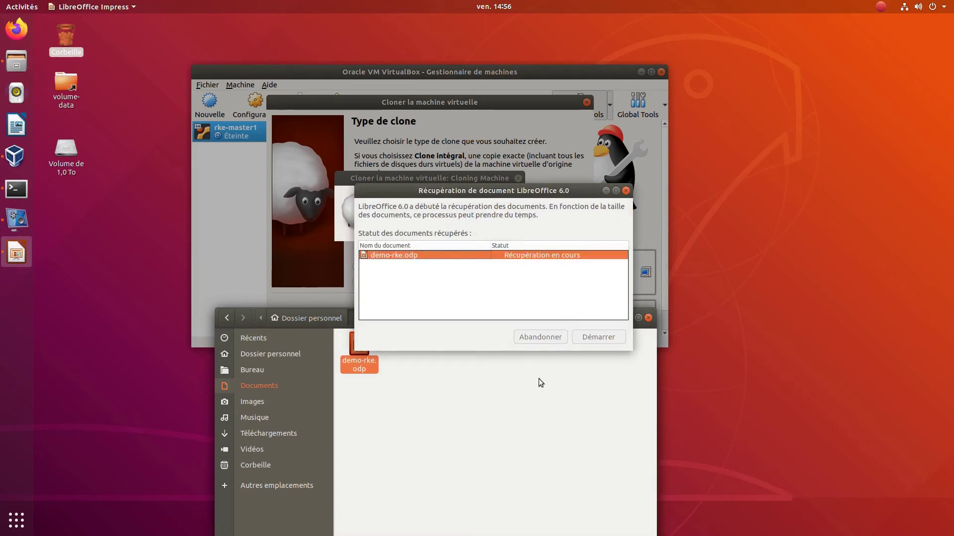
left_click(517, 392)
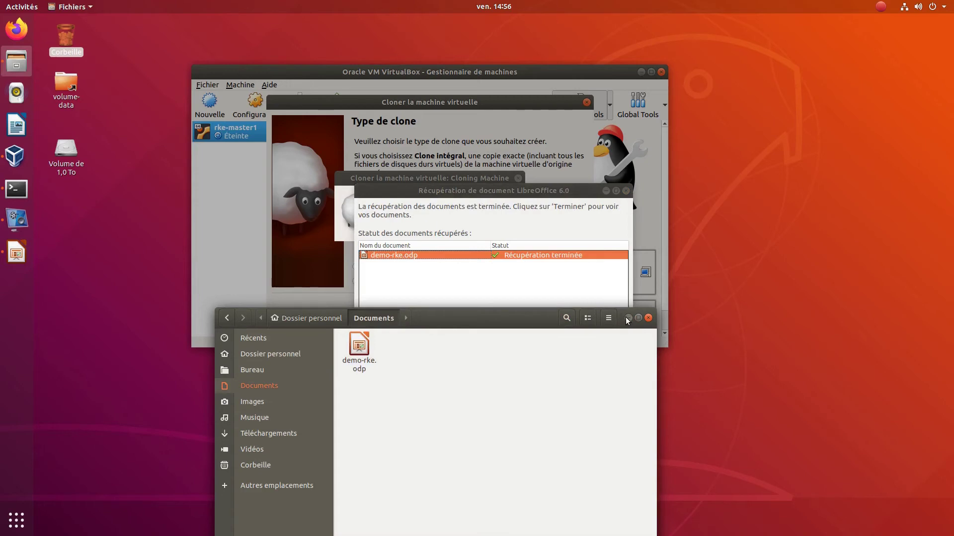
left_click(648, 318)
left_click_drag(561, 196, 766, 243)
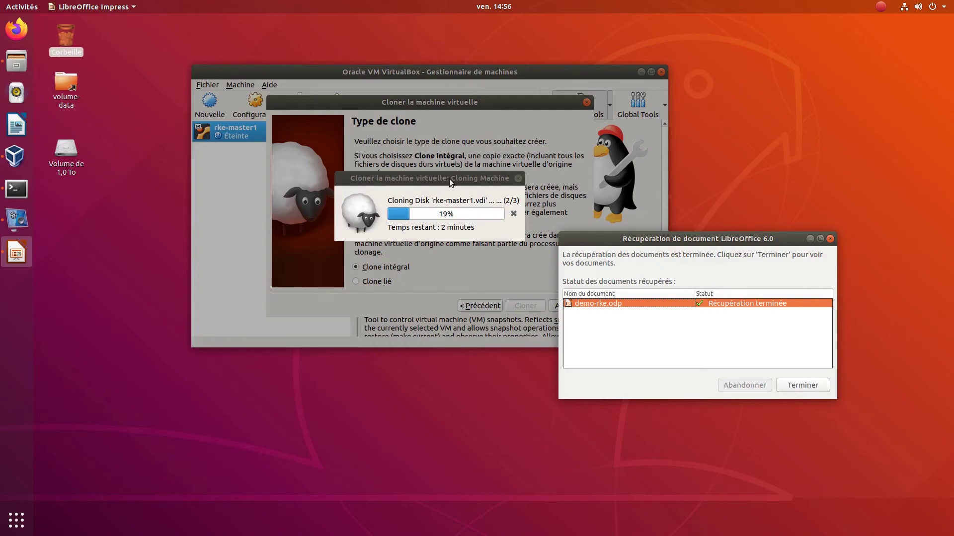
key("Return")
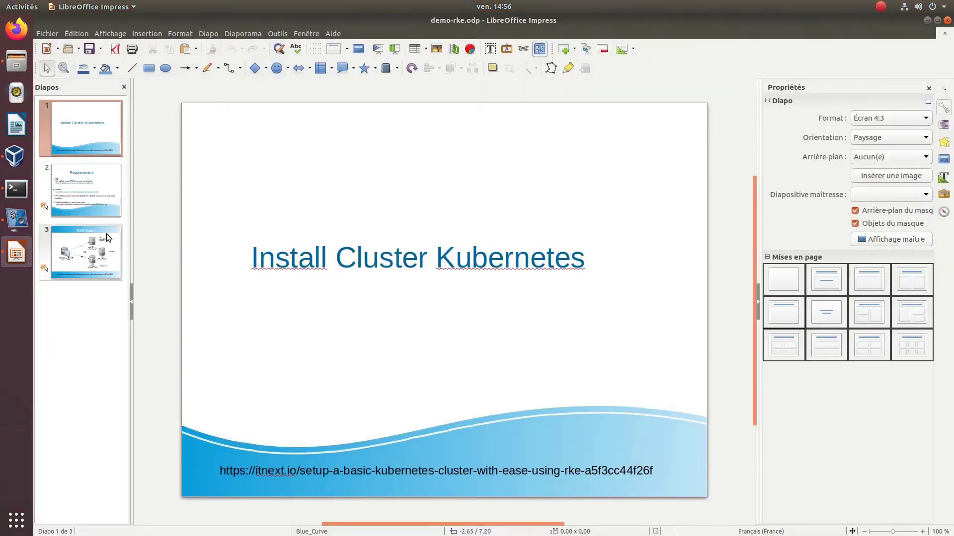
- Check the Worker 2 label on slide 3 (RKE Setup), then minimize Impress
left_click(108, 238)
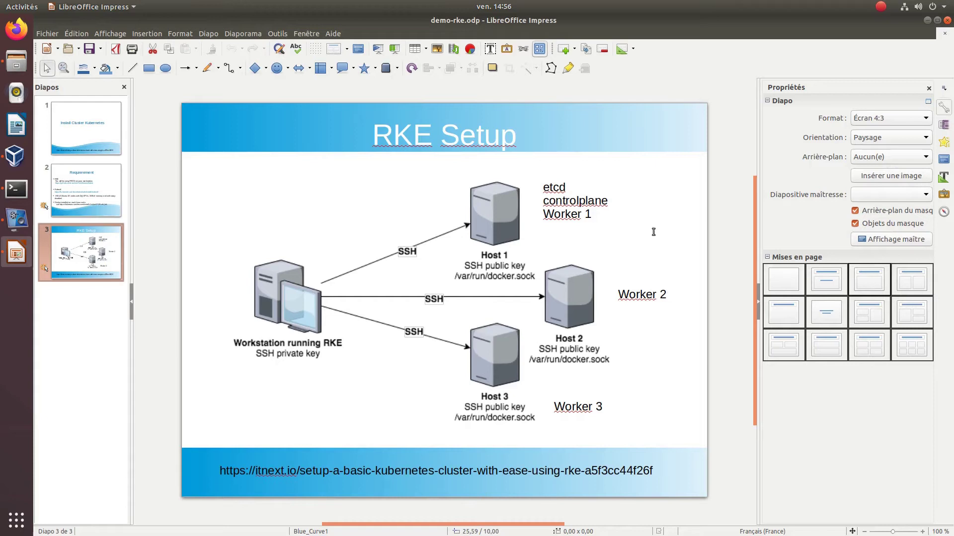
left_click(666, 294)
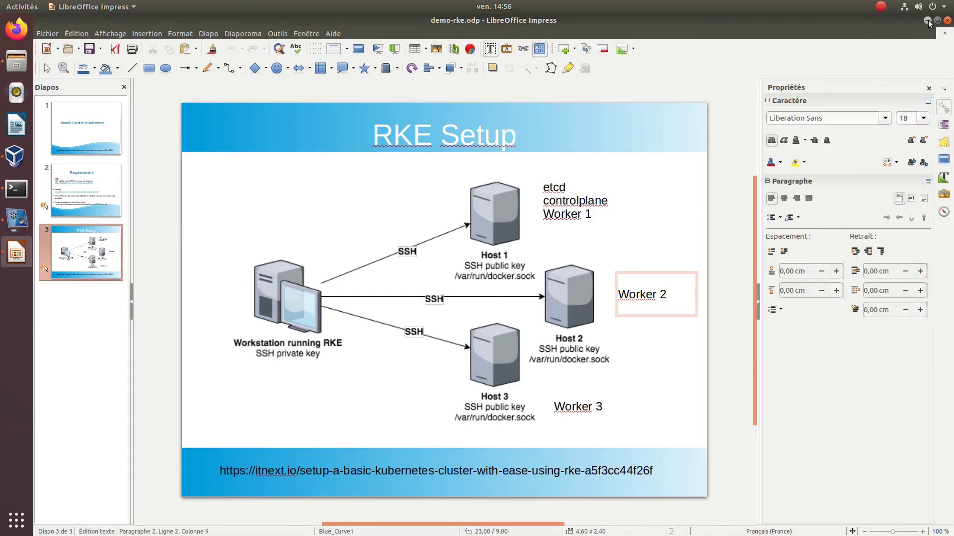
left_click(927, 20)
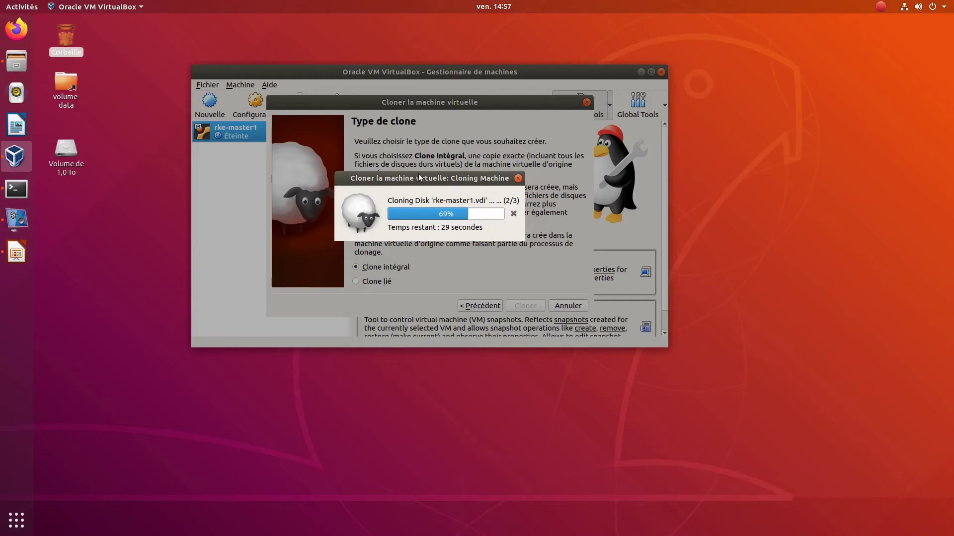
mouse_move(419, 178)
left_mouse_down()
mouse_move(454, 175)
mouse_move(374, 163)
left_mouse_up()
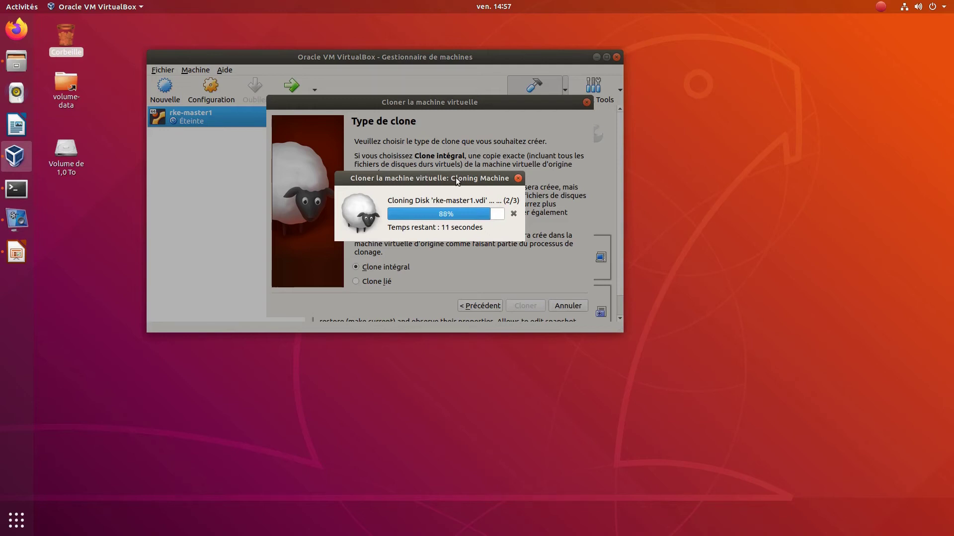
left_click_drag(457, 180, 470, 179)
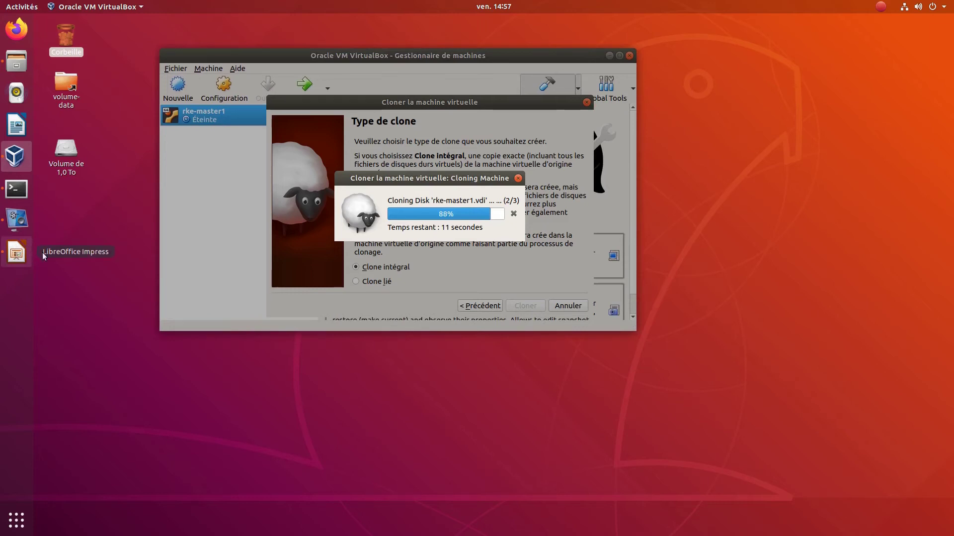
left_click_drag(453, 178, 458, 182)
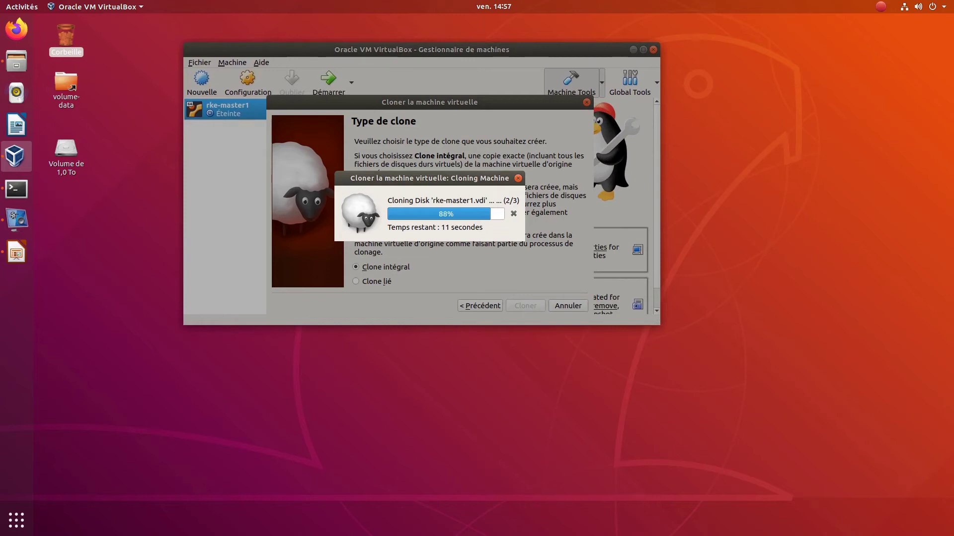
- Rename the clone rke-worker1 to rke-worker2 in its settings
right_click(16, 189)
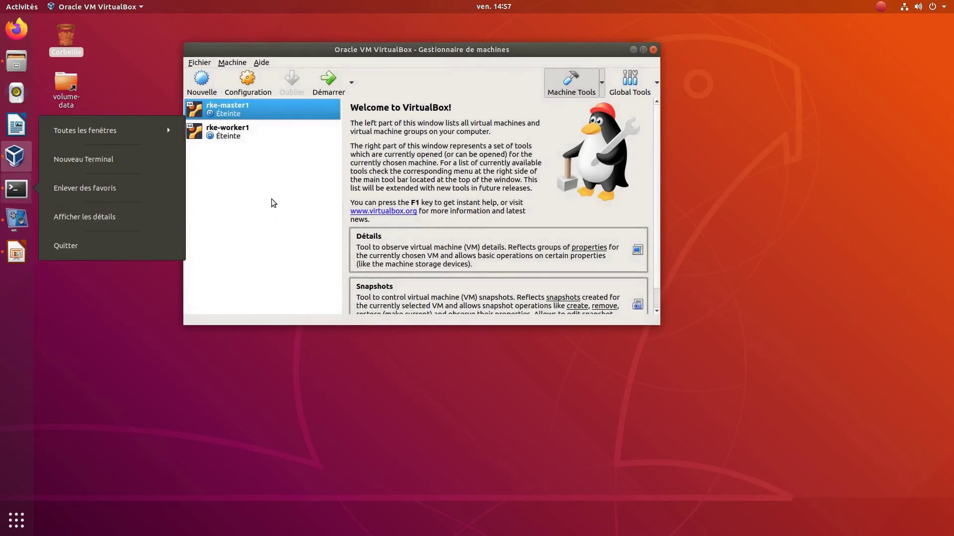
left_click(271, 202)
left_click(238, 138)
right_click(238, 138)
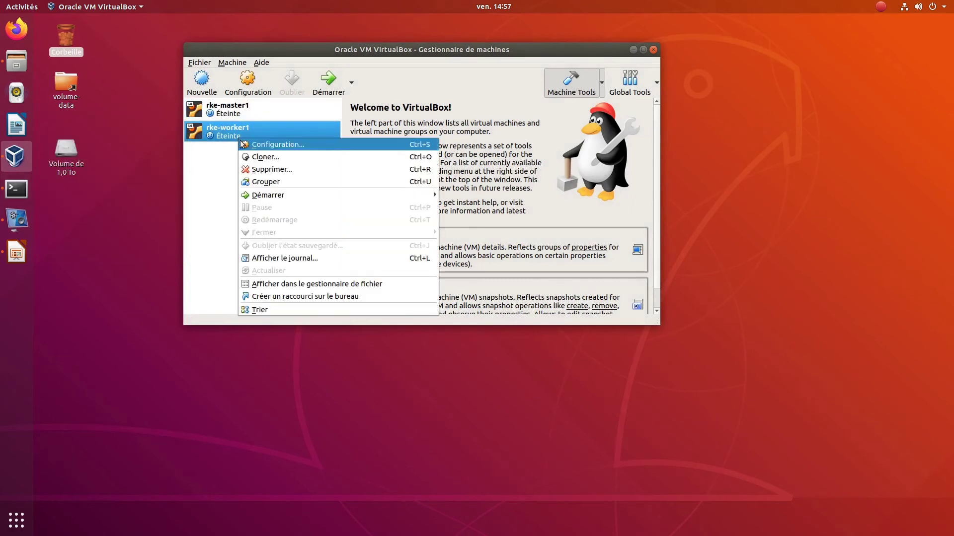
left_click(266, 145)
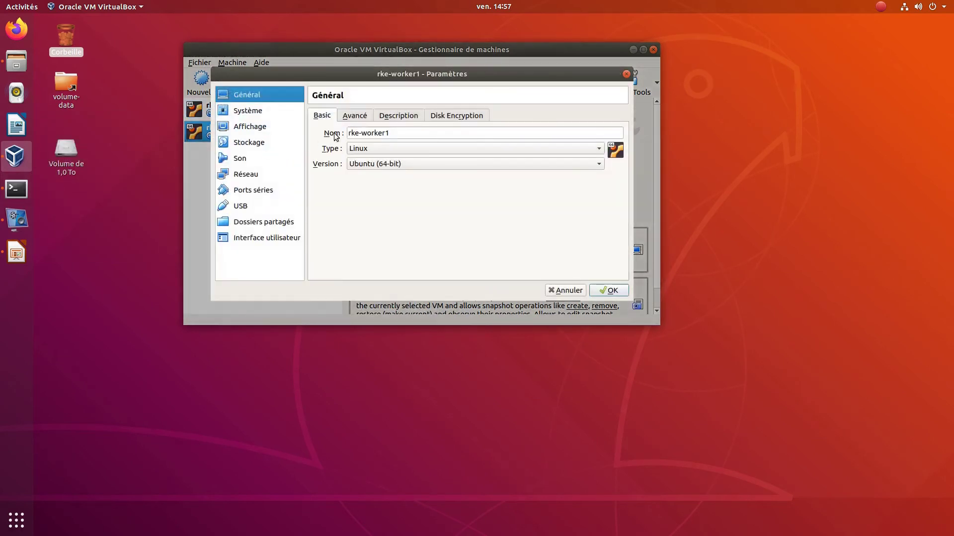
type("2")
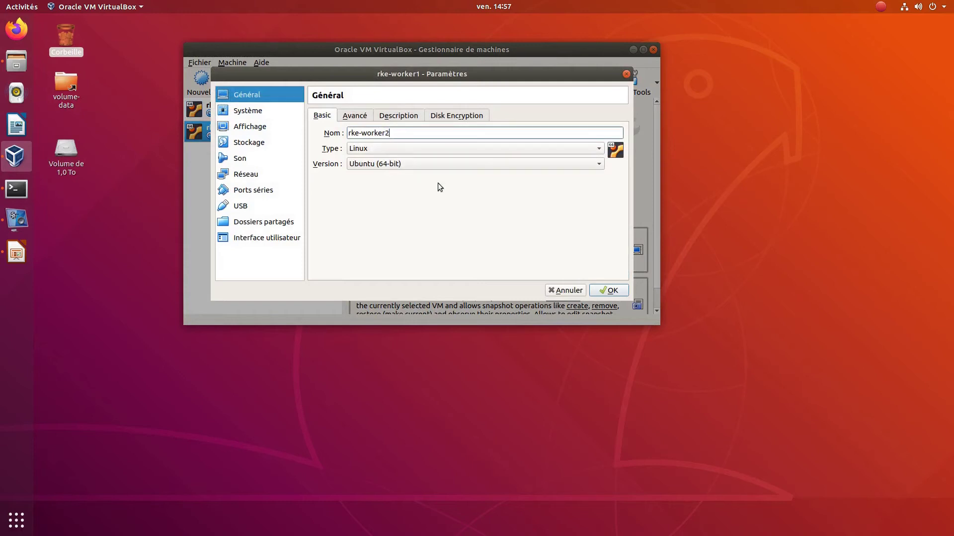
left_click(612, 291)
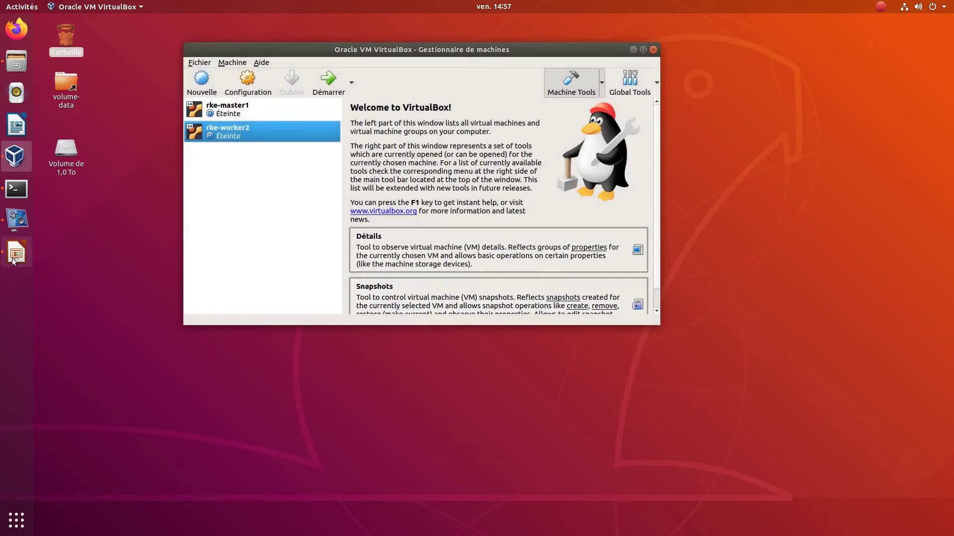
left_click(15, 256)
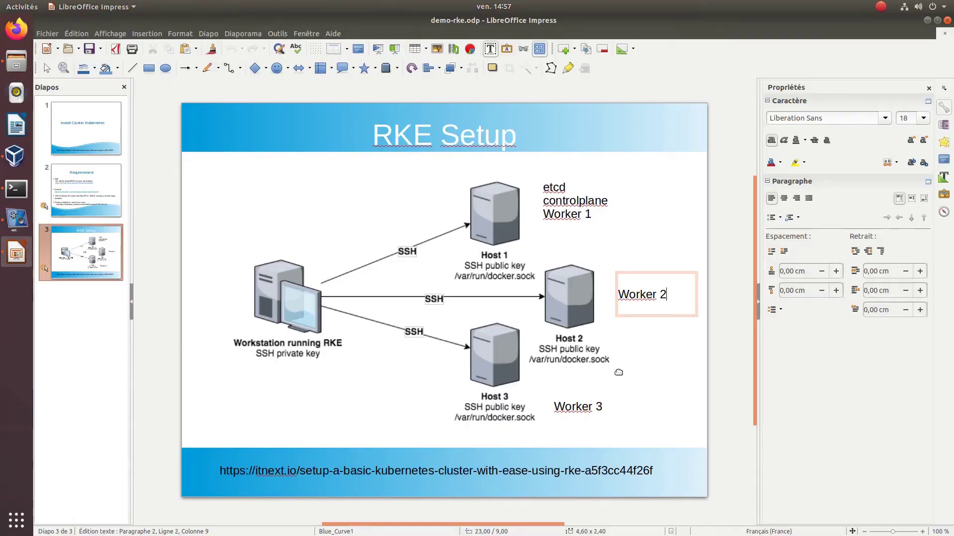
left_click(927, 20)
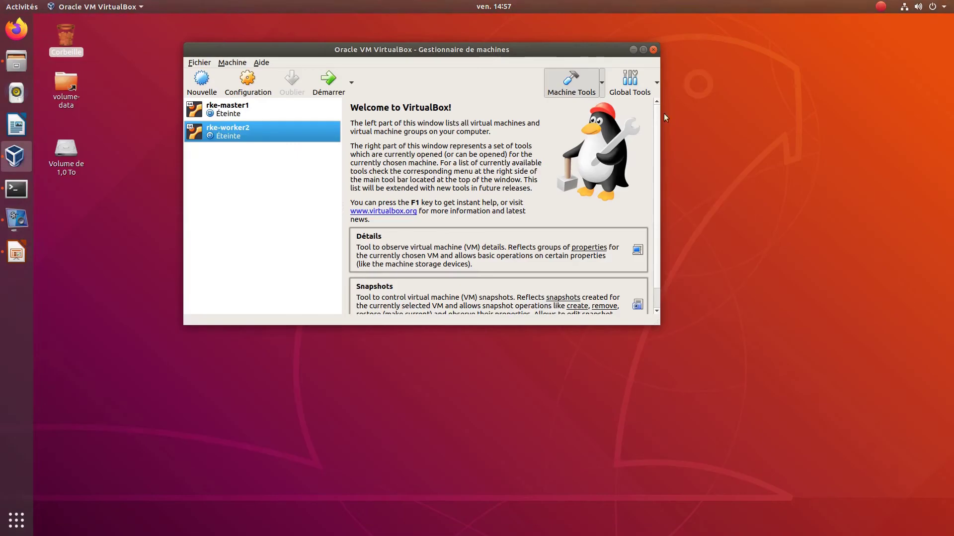
- Start a full clone of rke-worker2 named rke-worker3, with MAC addresses reset
right_click(234, 135)
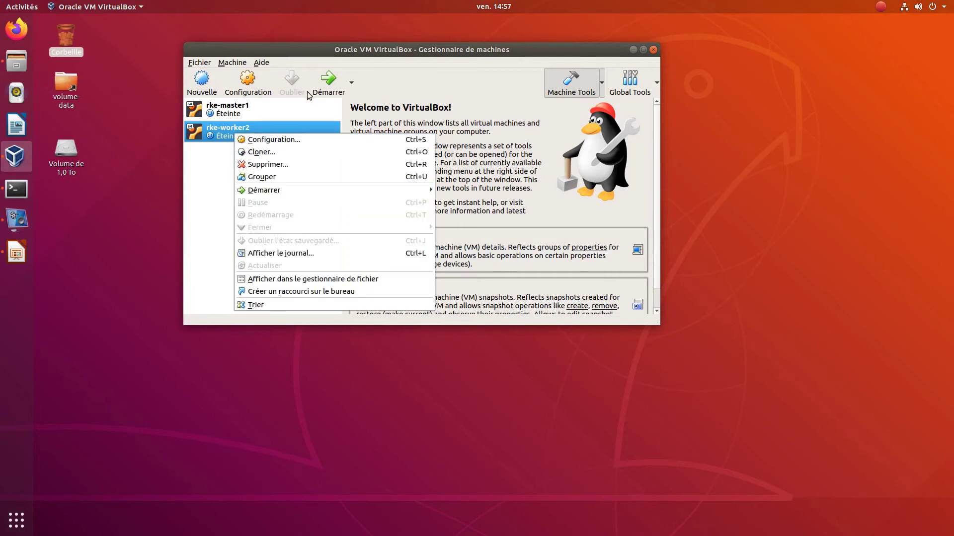
left_click(262, 157)
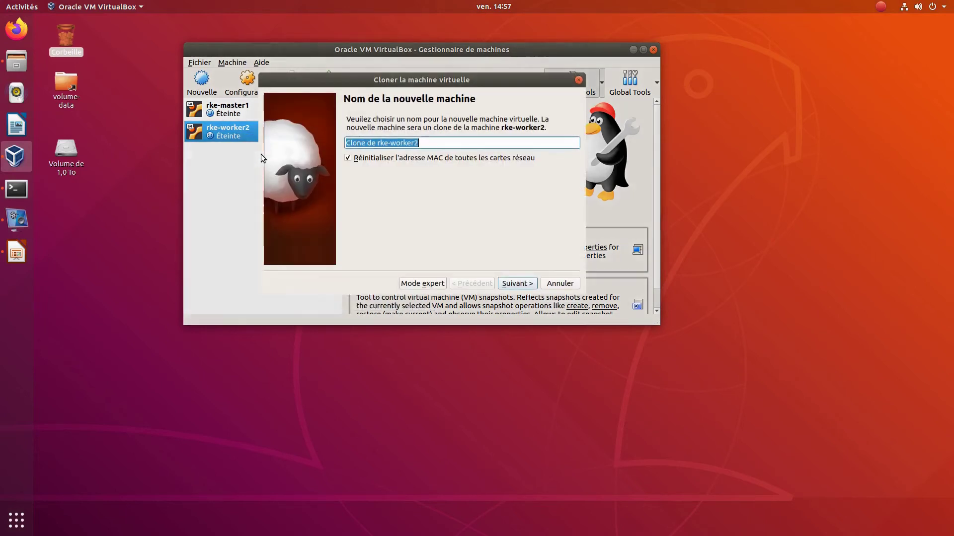
left_click(376, 143)
key("BackSpace")
key("BackSpace")
key("BackSpace")
key("BackSpace")
key("BackSpace")
key("BackSpace")
key("BackSpace")
key("BackSpace")
key("BackSpace")
left_click(401, 143)
key("BackSpace")
type("3")
left_click(514, 283)
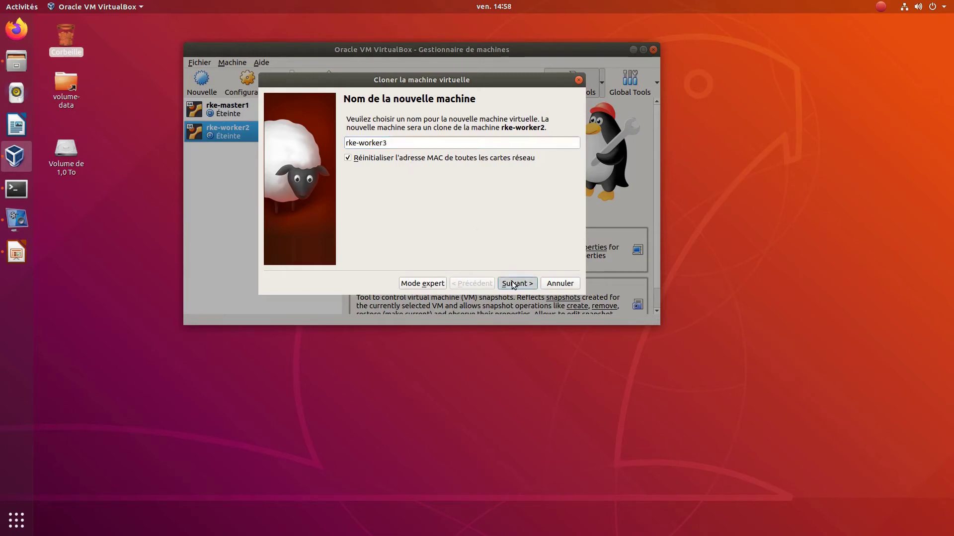
left_click(514, 284)
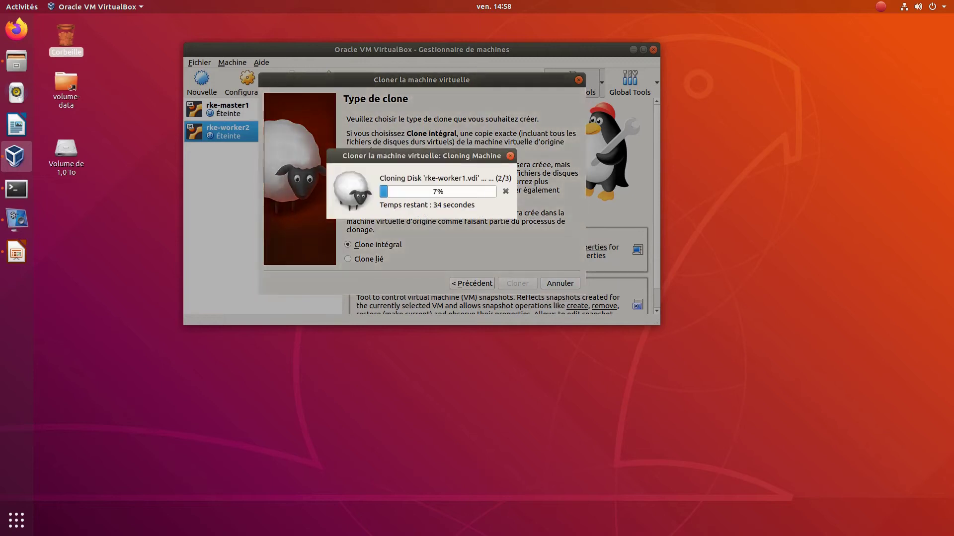
left_click_drag(382, 160, 387, 173)
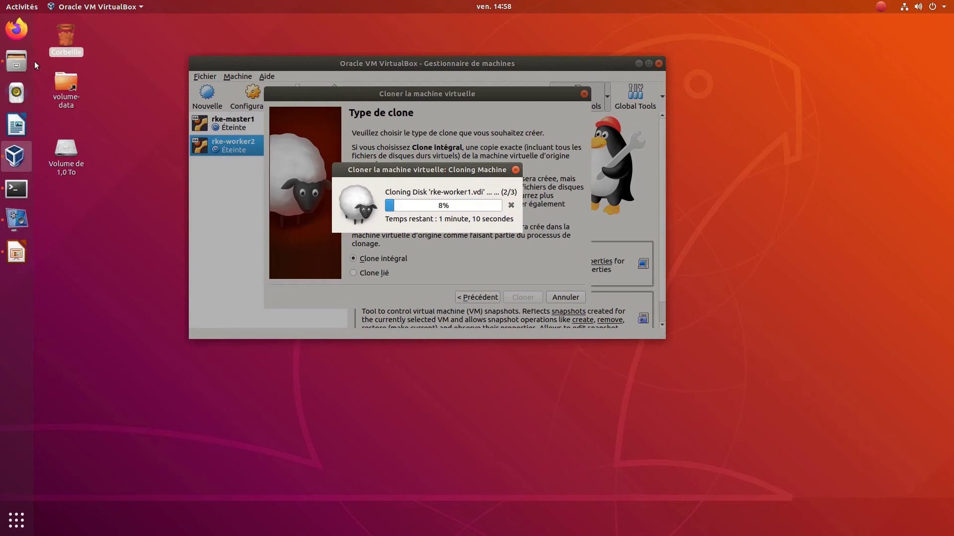
left_click(17, 61)
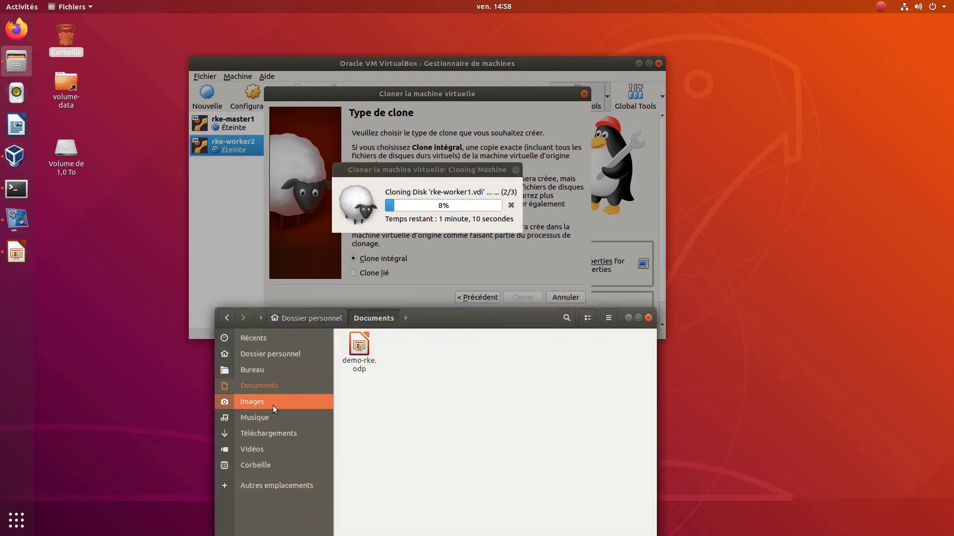
left_click(281, 355)
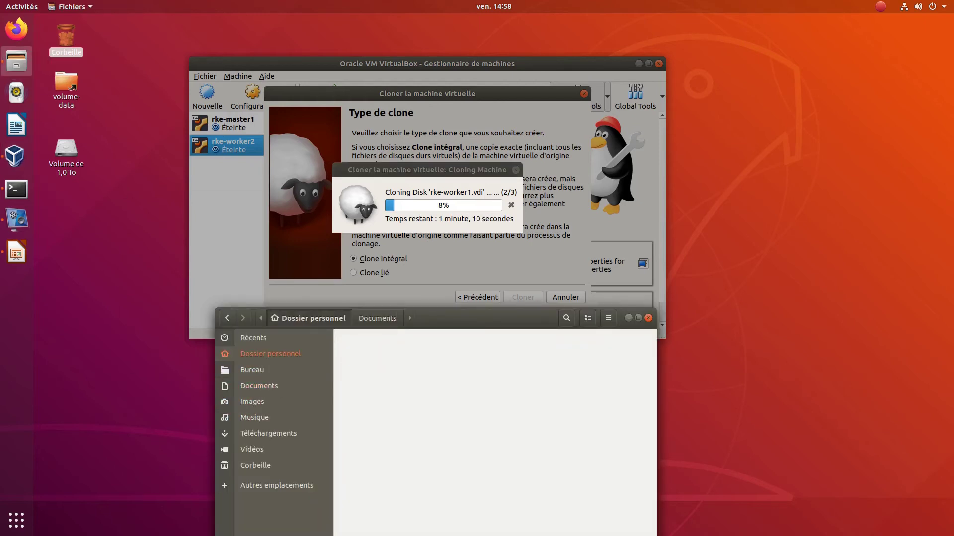
left_click_drag(486, 318, 777, 125)
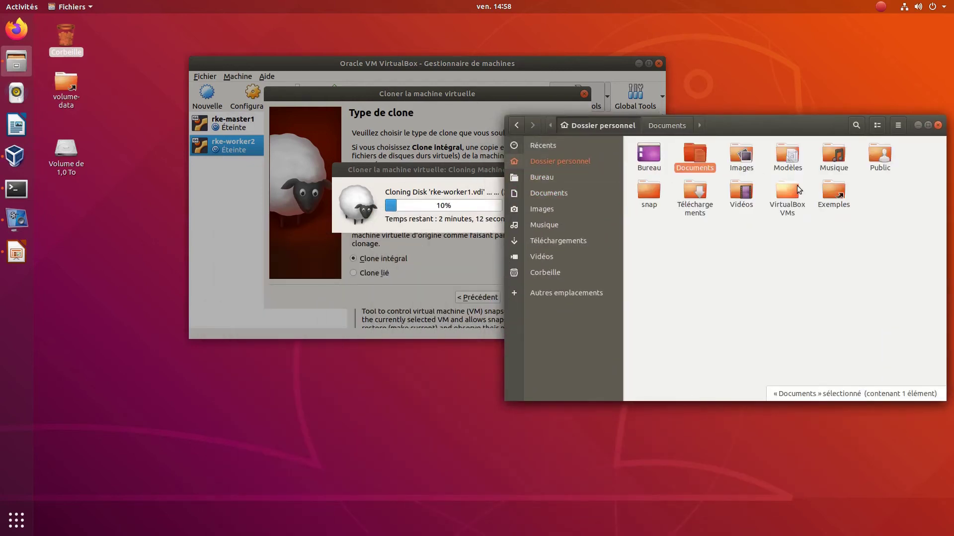
double_click(793, 194)
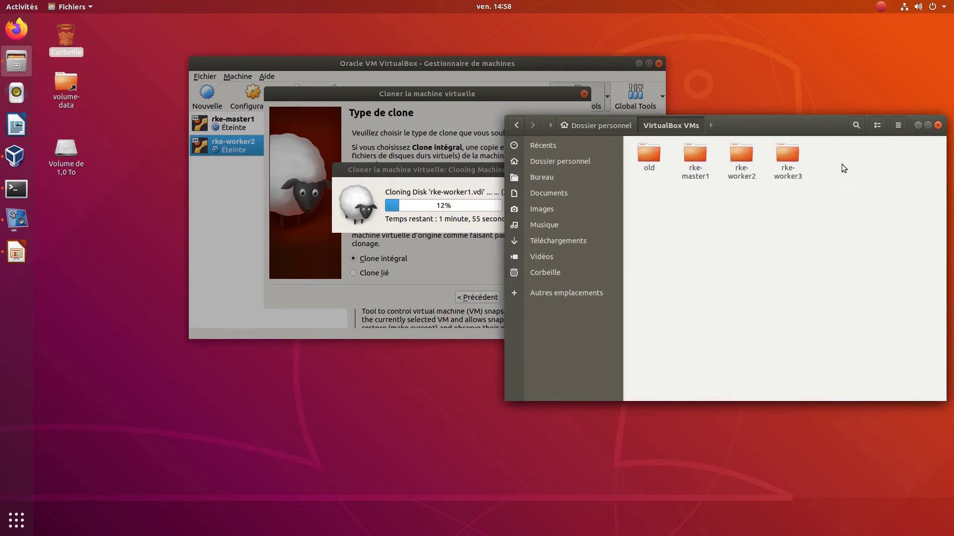
left_click(918, 125)
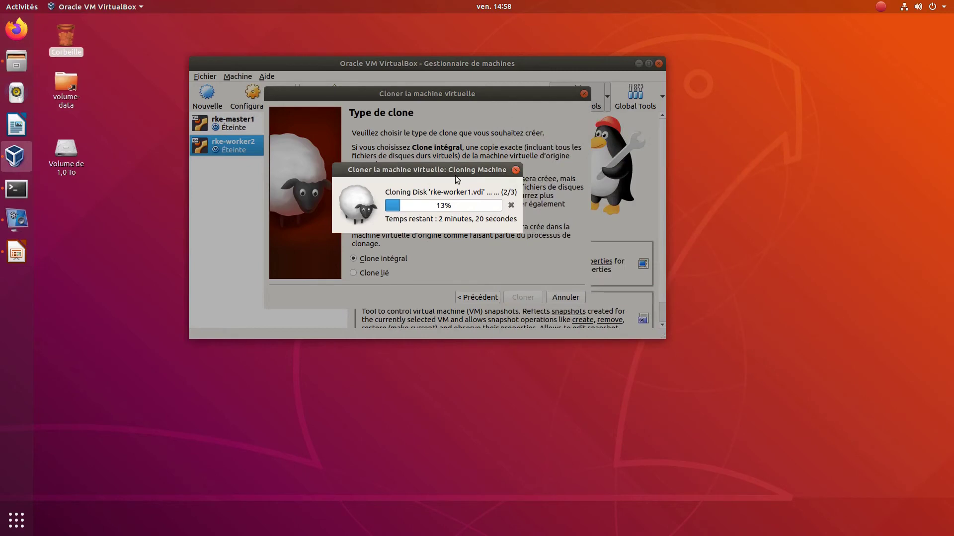
- Run htop in the Terminal and park its window at lower right beside the clone progress
left_click_drag(455, 175, 477, 197)
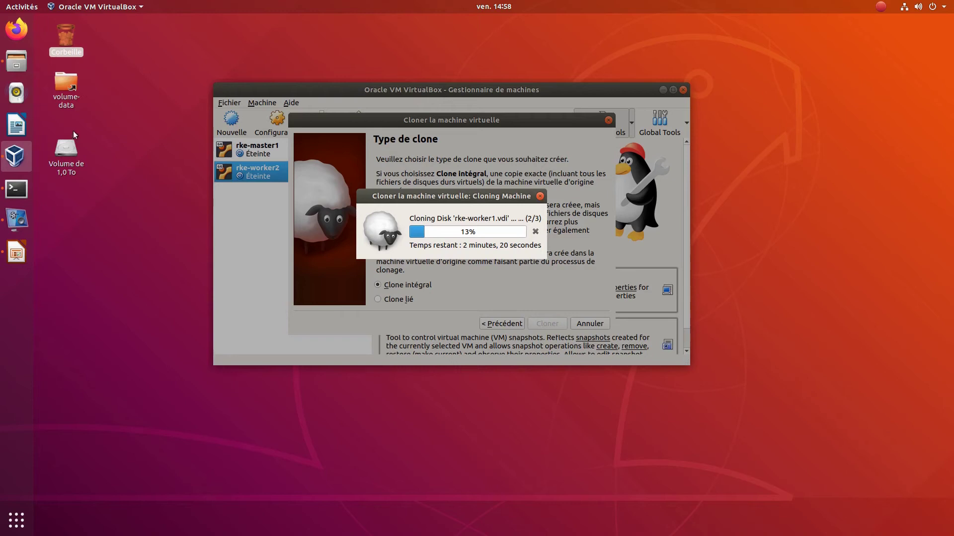
left_click(16, 189)
left_click(59, 189)
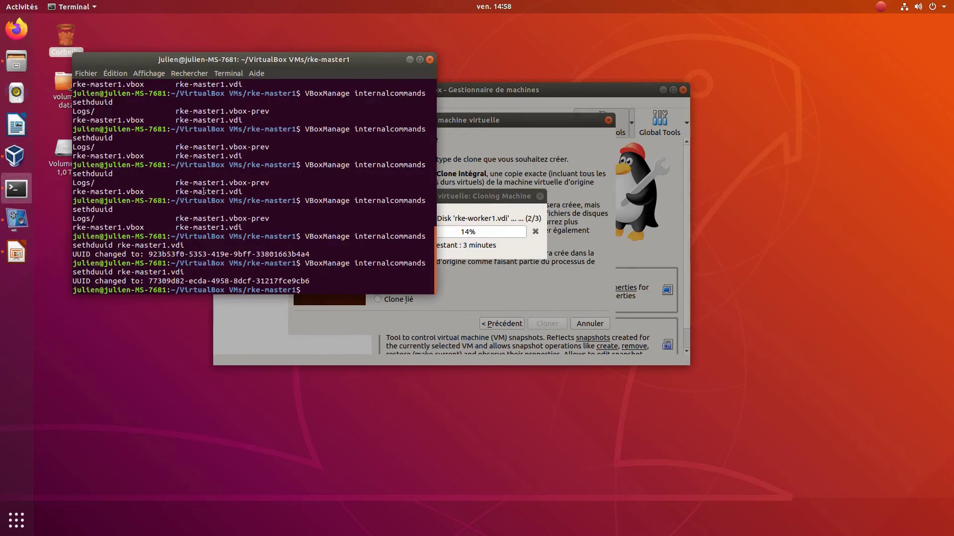
type("htop")
key("Return")
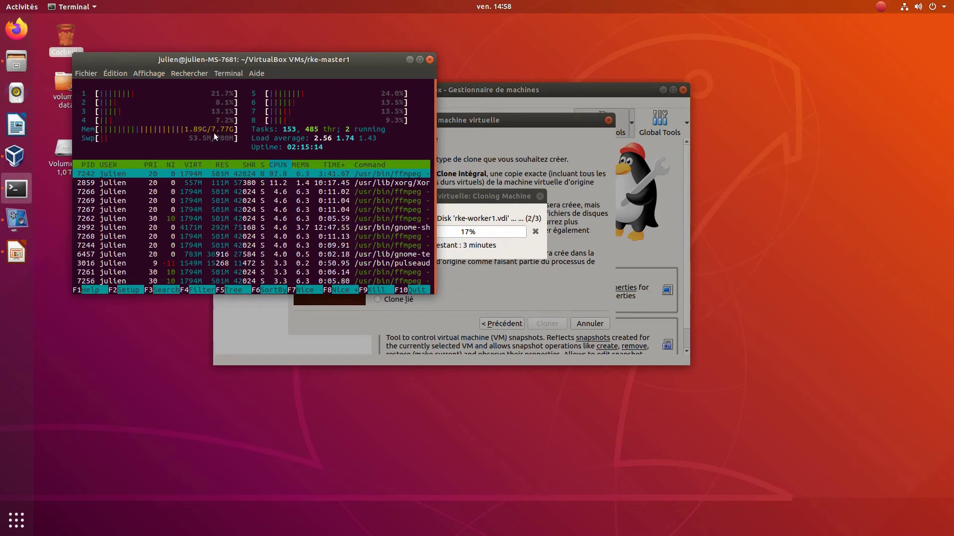
mouse_move(334, 67)
left_mouse_down()
mouse_move(434, 92)
mouse_move(779, 227)
mouse_move(889, 284)
mouse_move(877, 300)
left_mouse_up()
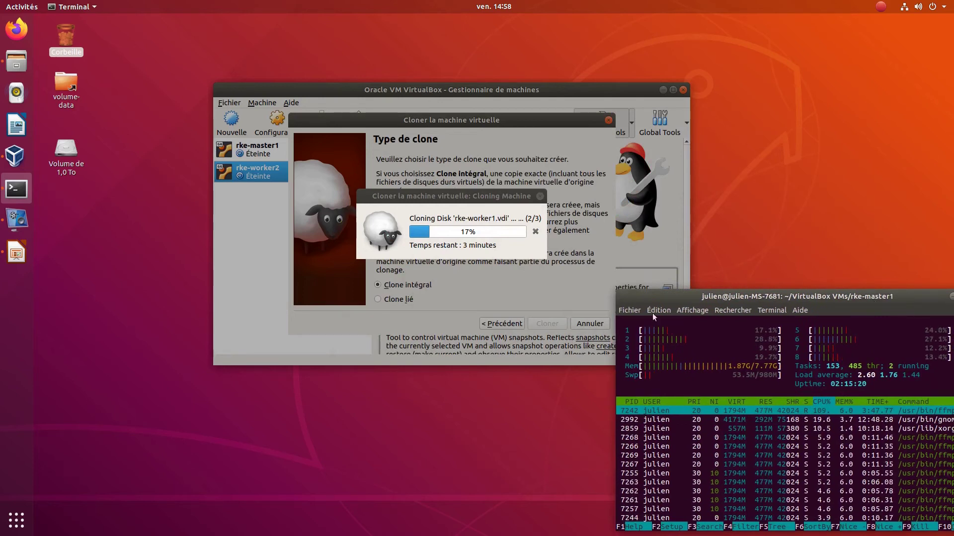
mouse_move(690, 299)
left_mouse_down()
mouse_move(682, 259)
mouse_move(652, 216)
left_mouse_up()
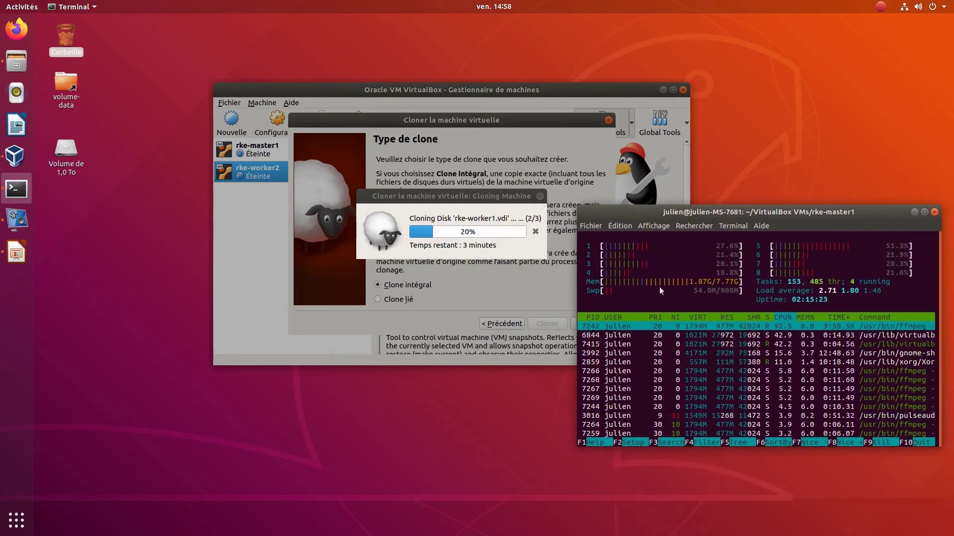
left_click_drag(720, 206, 718, 174)
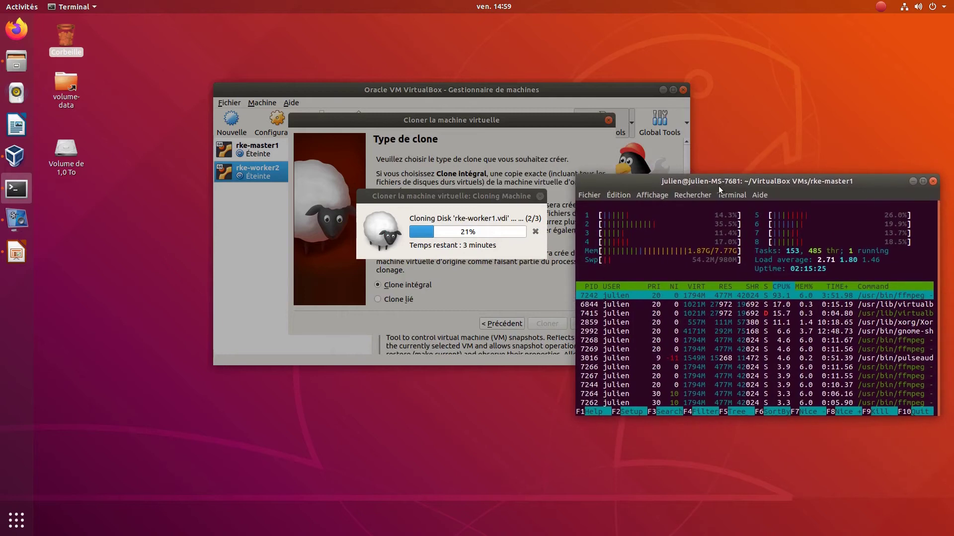
- Quit htop and run df -h to review disk usage of all filesystems
type("q")
type("fdis")
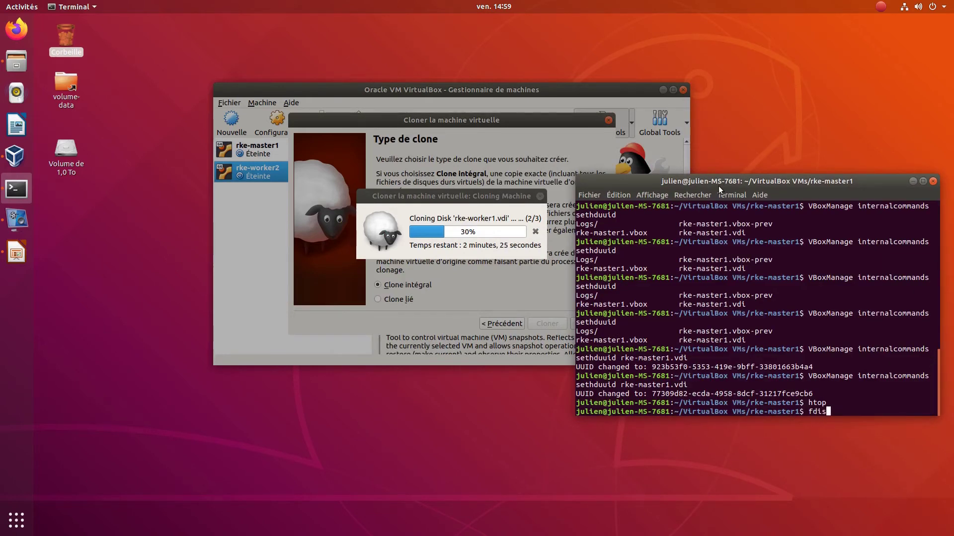
key("BackSpace")
key("BackSpace")
key("BackSpace")
type("df -")
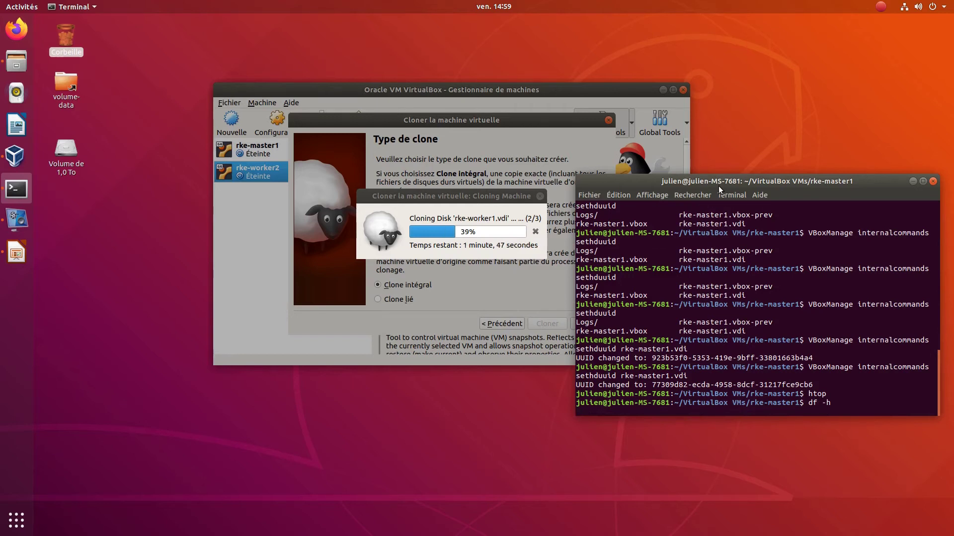
type("h")
key("Return")
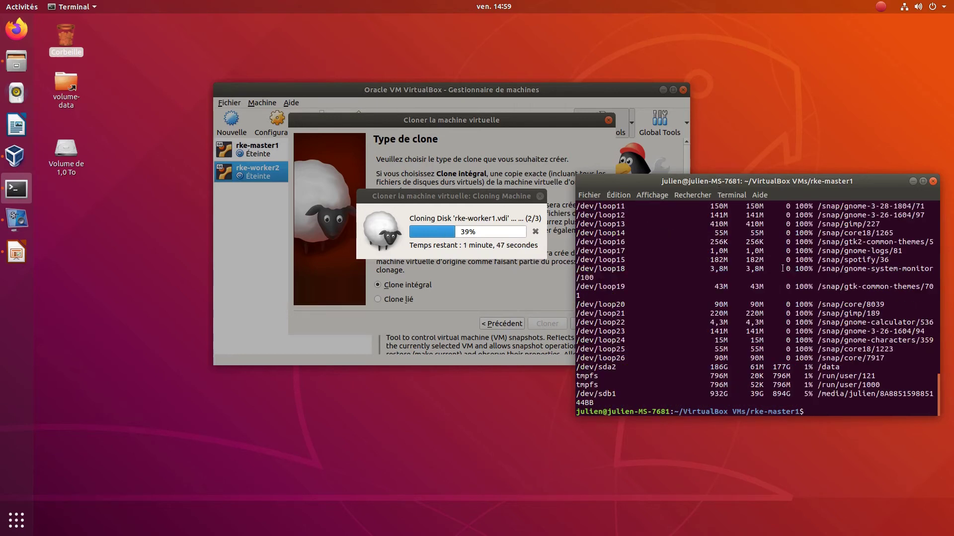
scroll(734, 357, "up", 10)
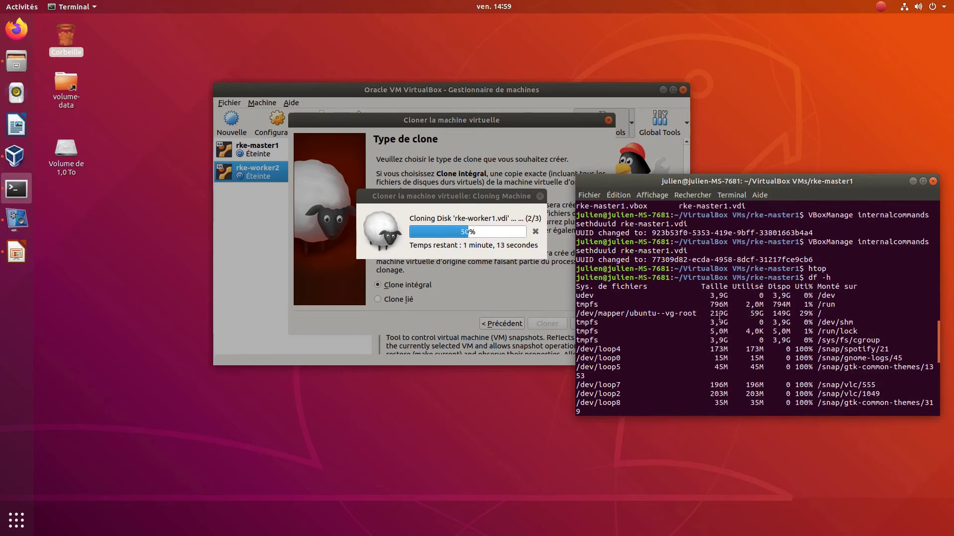
scroll(719, 317, "down", 6)
scroll(720, 318, "down", 4)
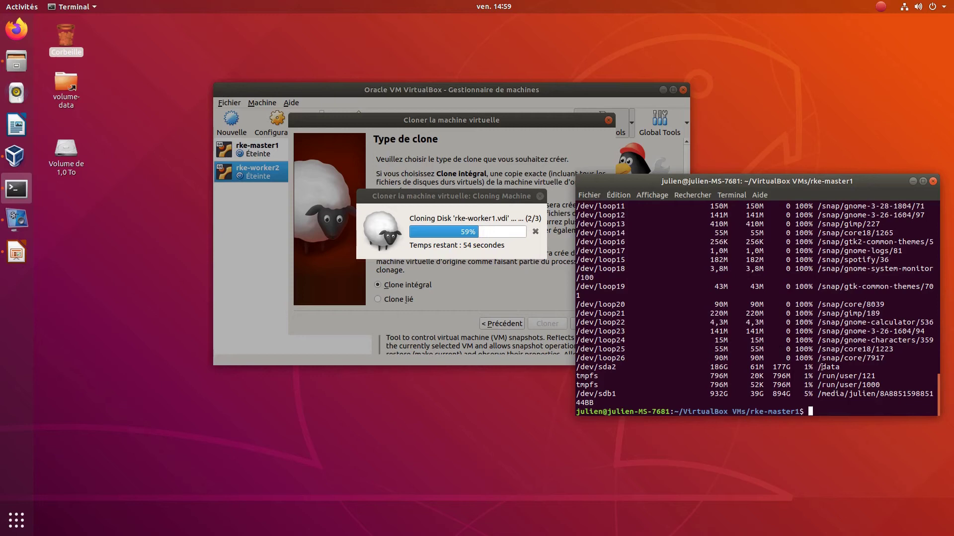
scroll(819, 362, "up", 8)
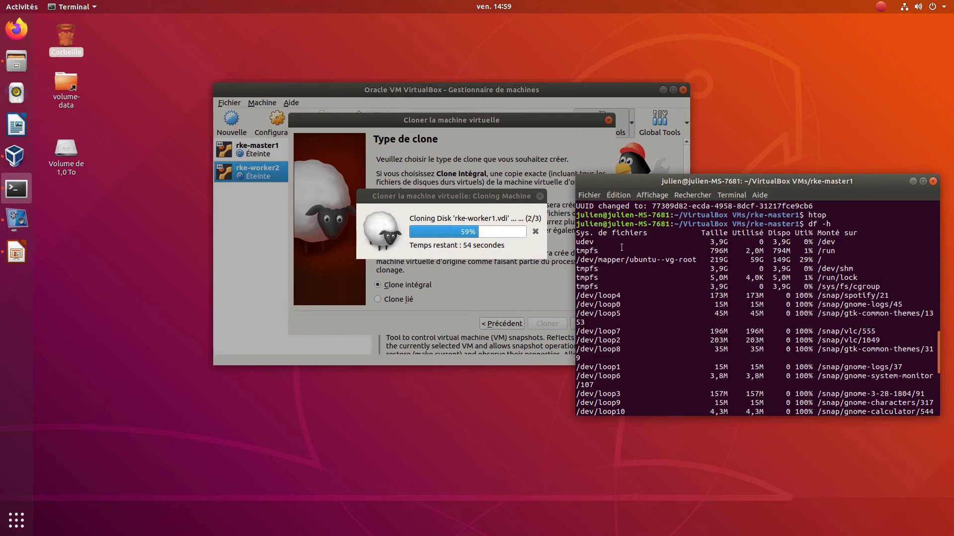
scroll(649, 268, "down", 8)
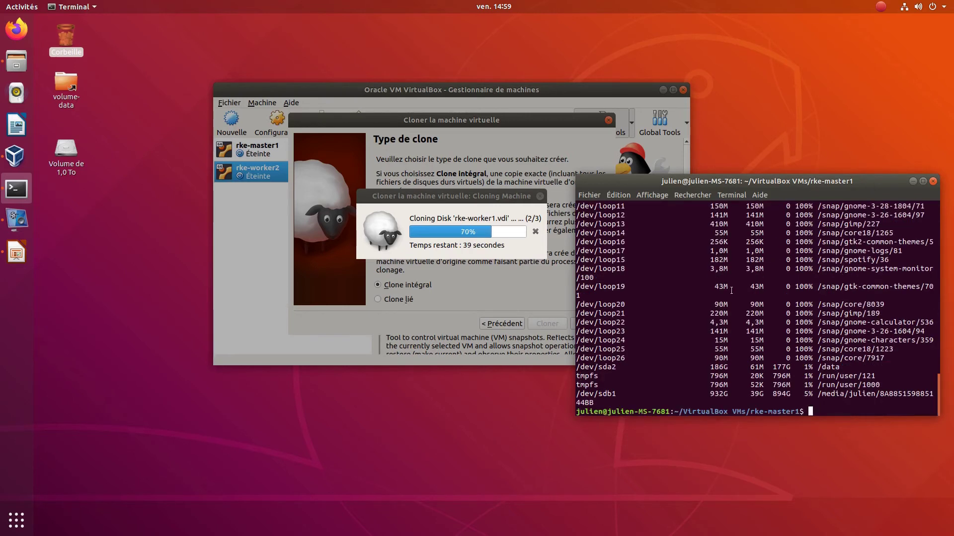
- Run gparted, then rerun it as sudo gparted after the unprivileged attempt is refused
type("gparted")
key("Return")
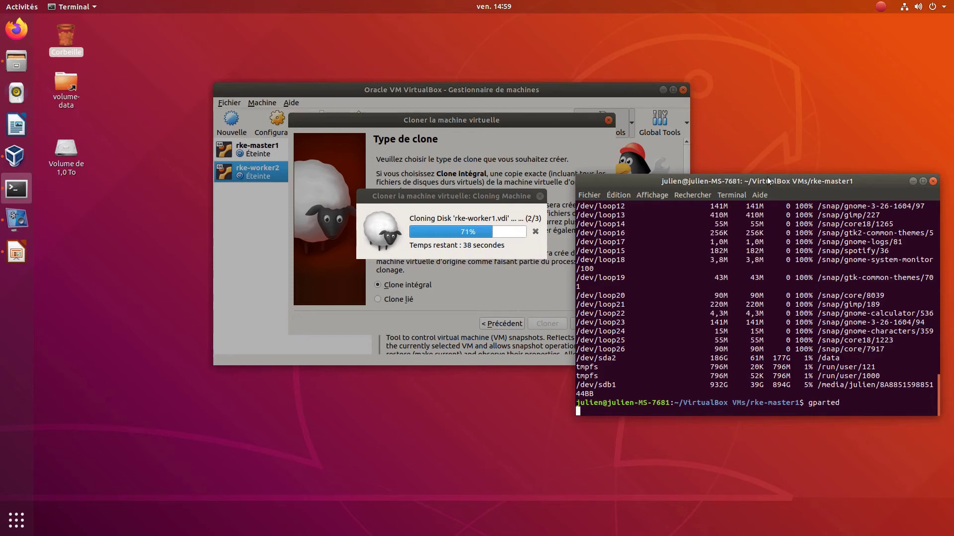
left_click_drag(768, 180, 796, 157)
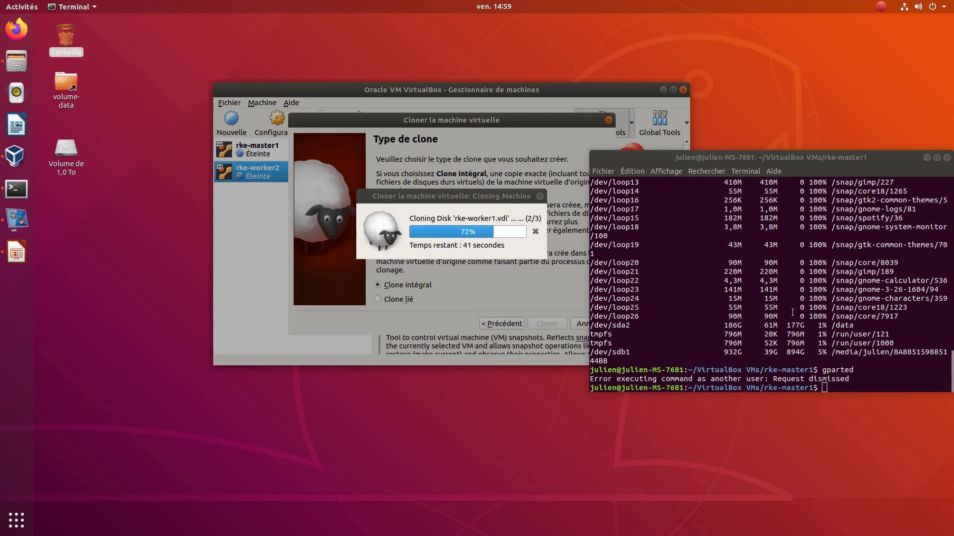
left_click(794, 343)
key("Up")
key("Left")
key("Left")
key("Left")
key("Left")
key("Left")
key("Left")
key("Left")
type("sudo")
key("Return")
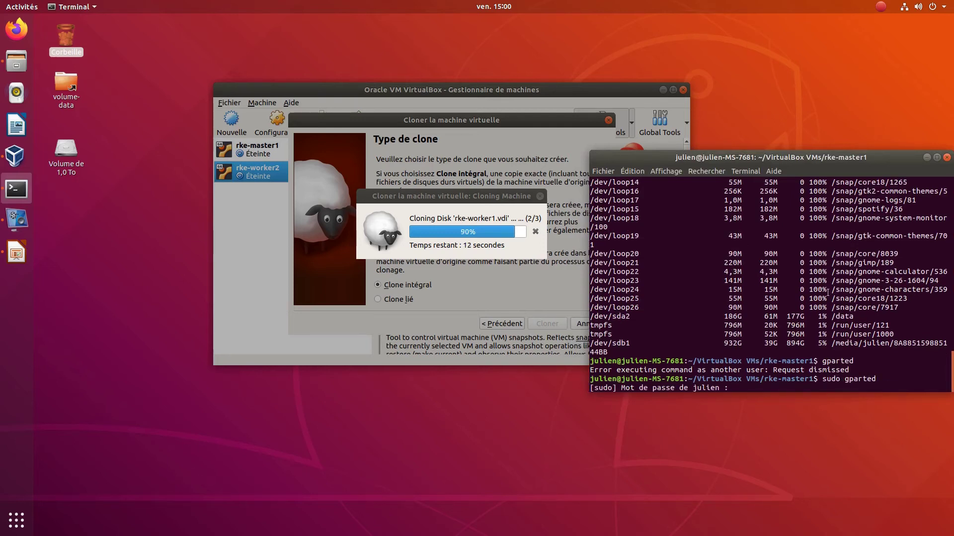
- Submit the sudo password to launch GParted and view /dev/sda's partitions
key("Return")
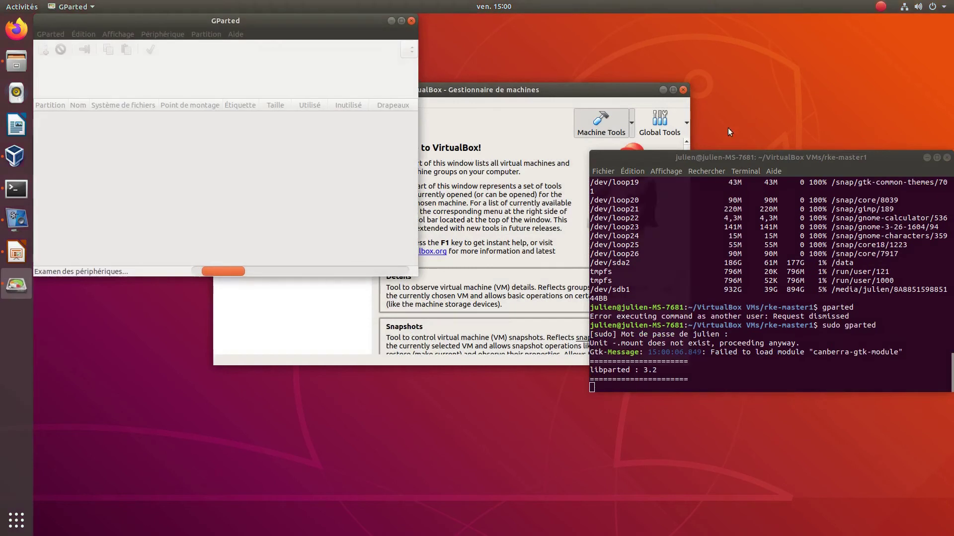
left_click_drag(474, 204, 892, 200)
left_click_drag(819, 198, 598, 138)
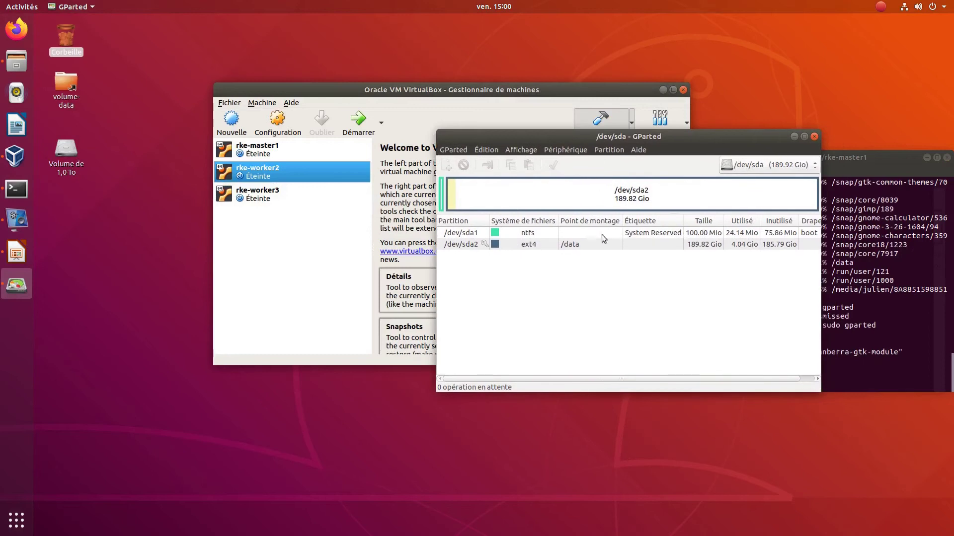
left_click(732, 168)
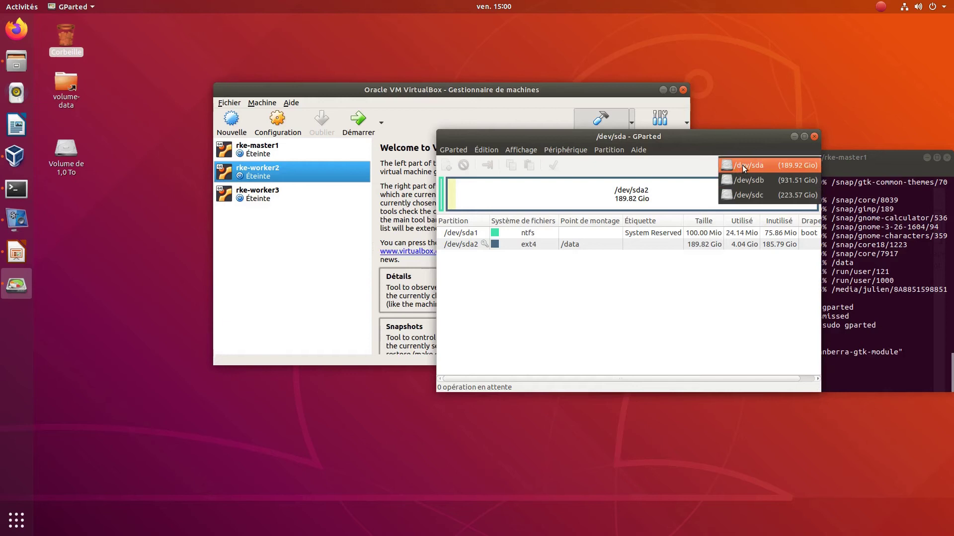
left_click(742, 165)
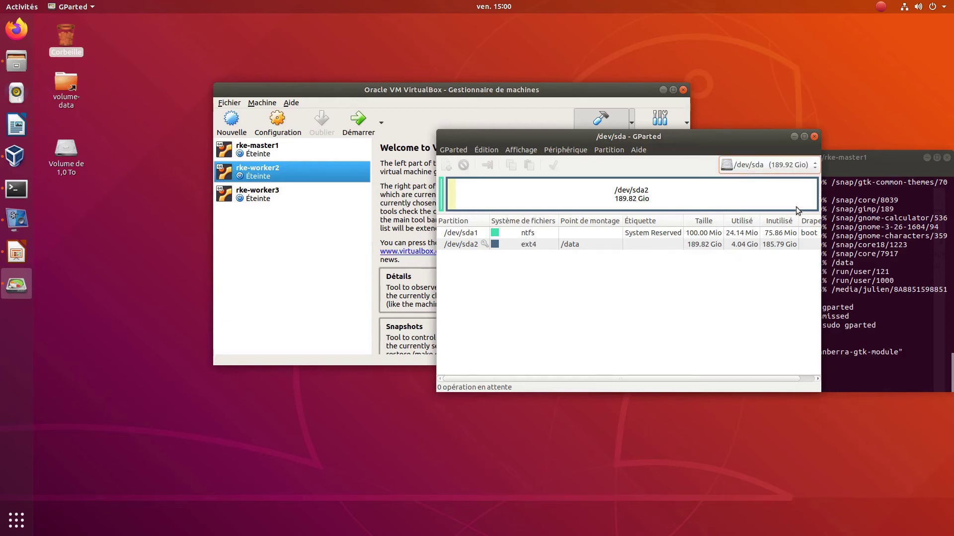
- Browse /dev/sdb and /dev/sdc, select the 223.57 GiB lvm2 partition sdc1, then close GParted
left_click(777, 168)
left_click(767, 186)
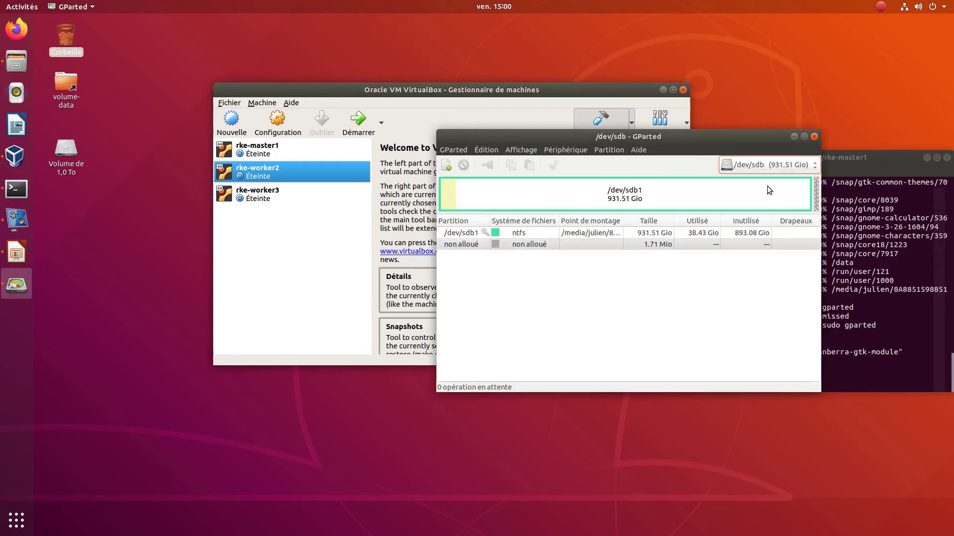
left_click(763, 171)
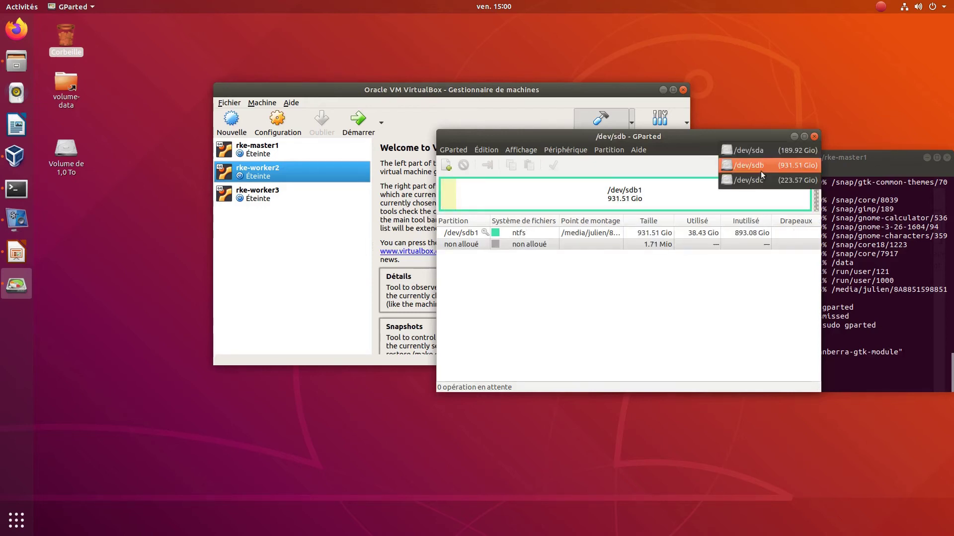
left_click(761, 179)
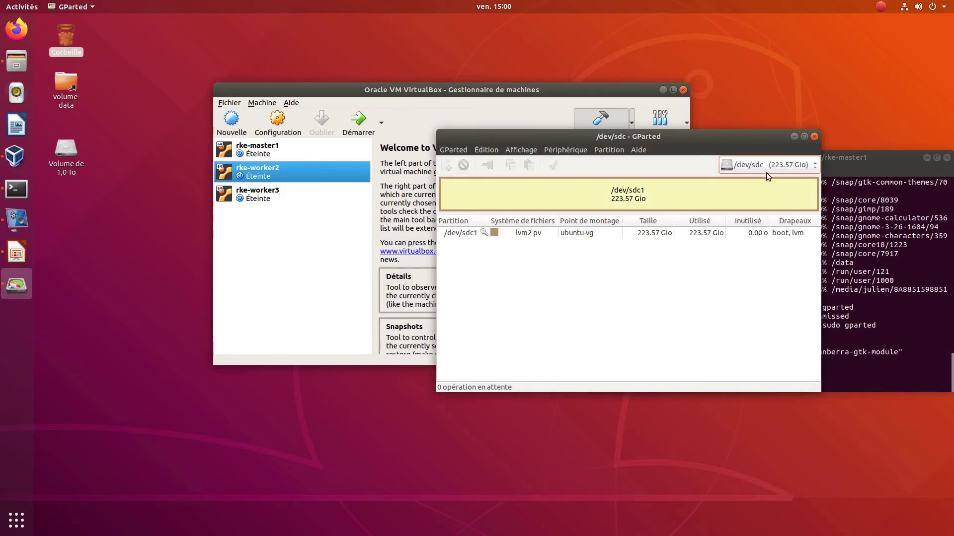
left_click(781, 235)
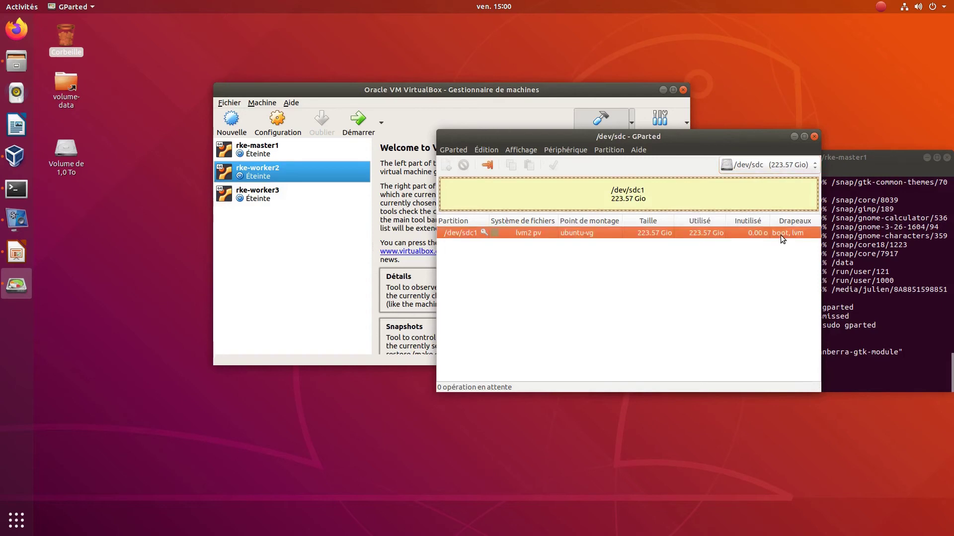
left_click(814, 136)
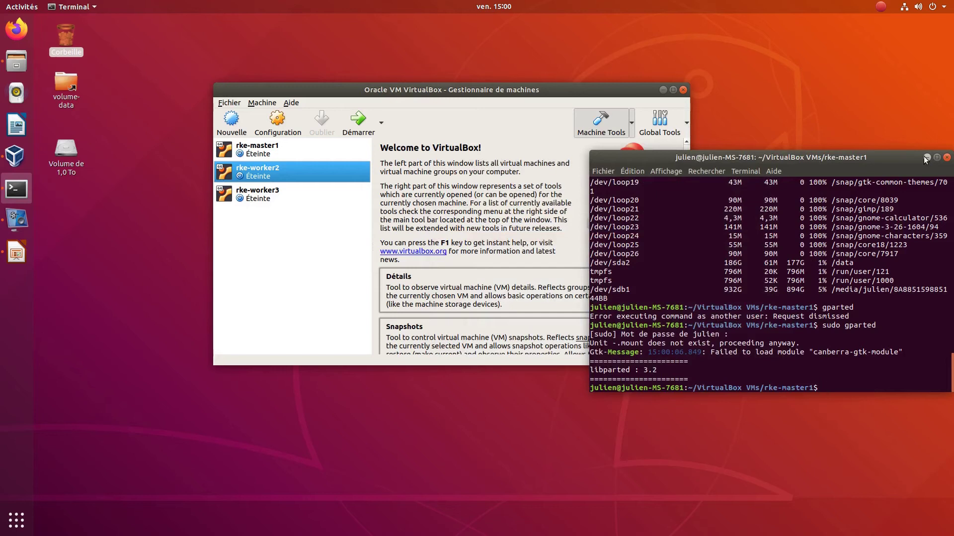
- Restart htop in Terminal, then boot the rke-worker2 VM from VirtualBox Manager
type("htop")
key("Return")
key("alt+Tab")
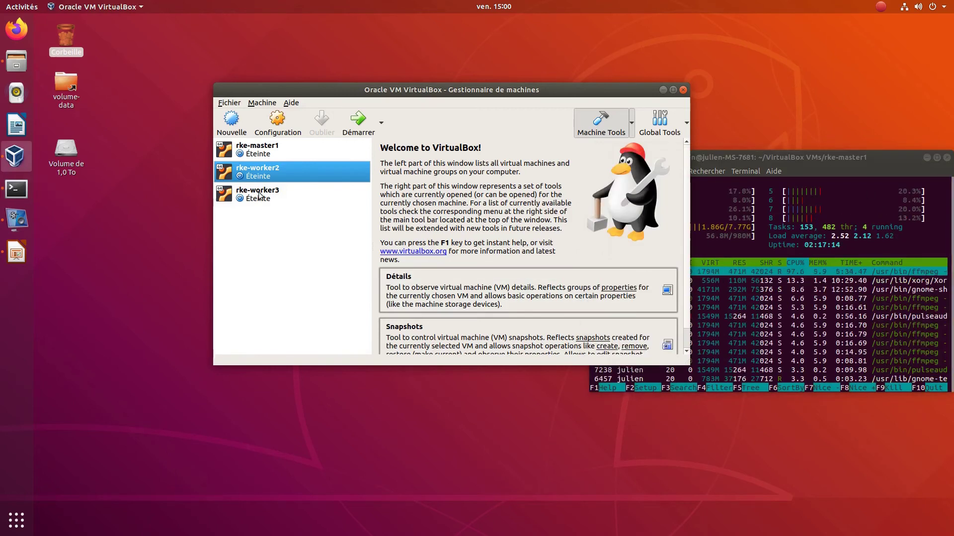
key("Return")
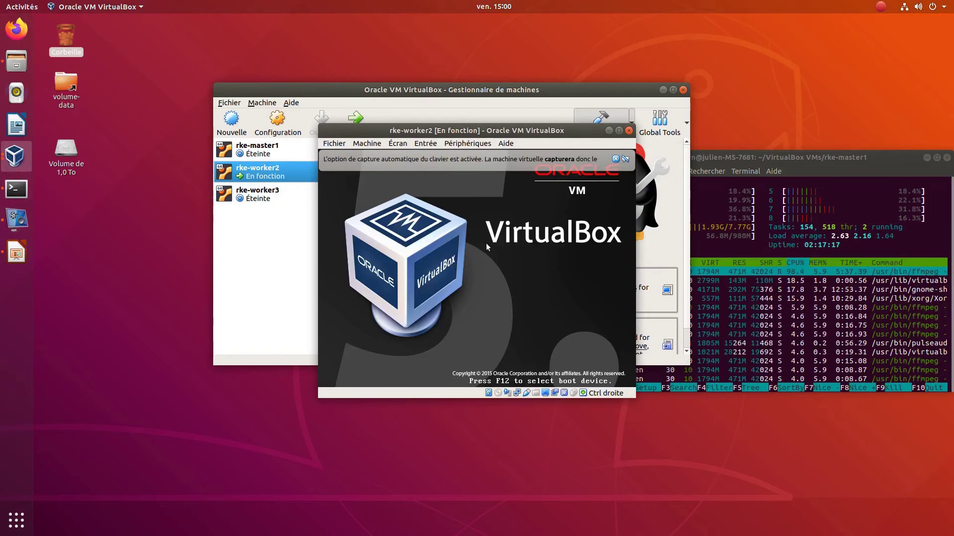
- Continue rke-worker2 past its boot menu, dismiss the keyboard capture notice, and move the htop window right
key("Return")
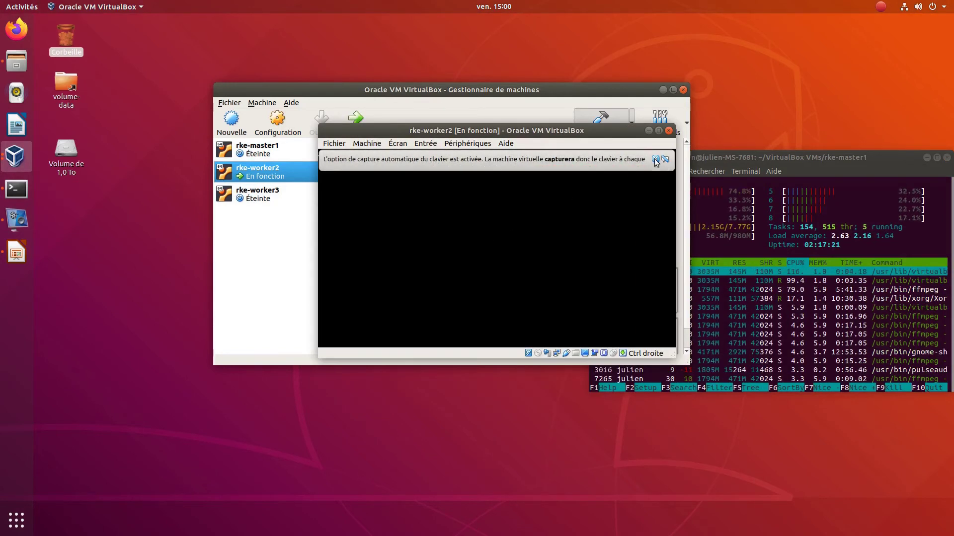
left_click(655, 159)
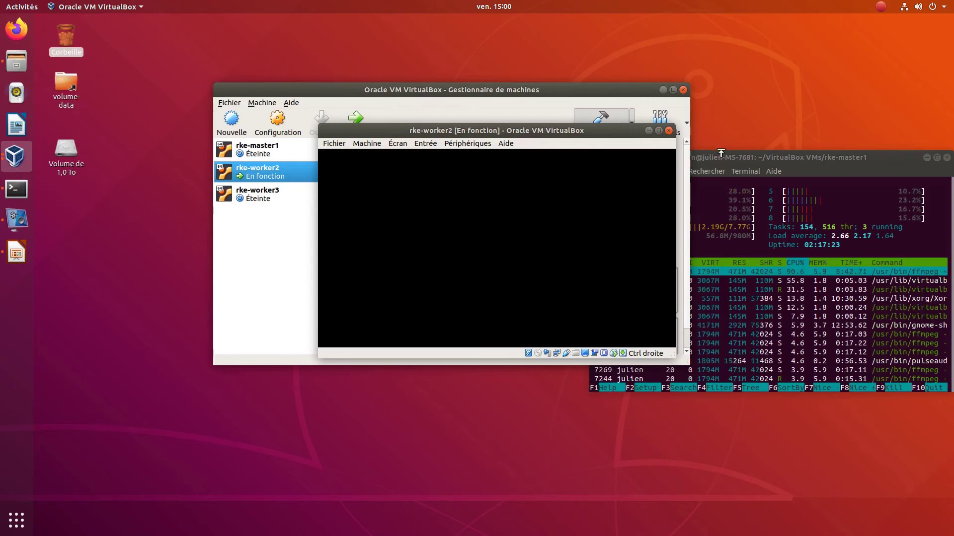
left_click_drag(725, 155, 846, 159)
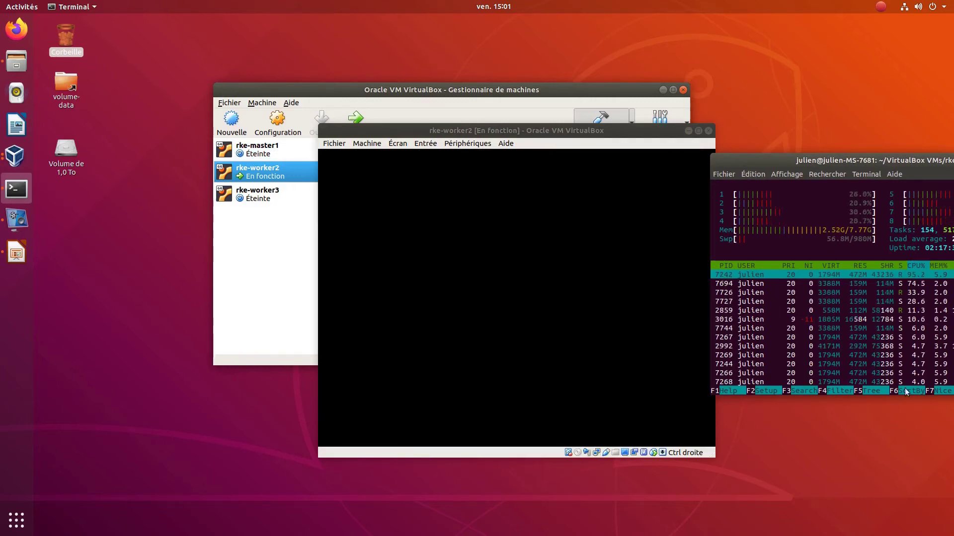
- Log into the rke-worker2 console as user rke with its password
key("alt+Tab")
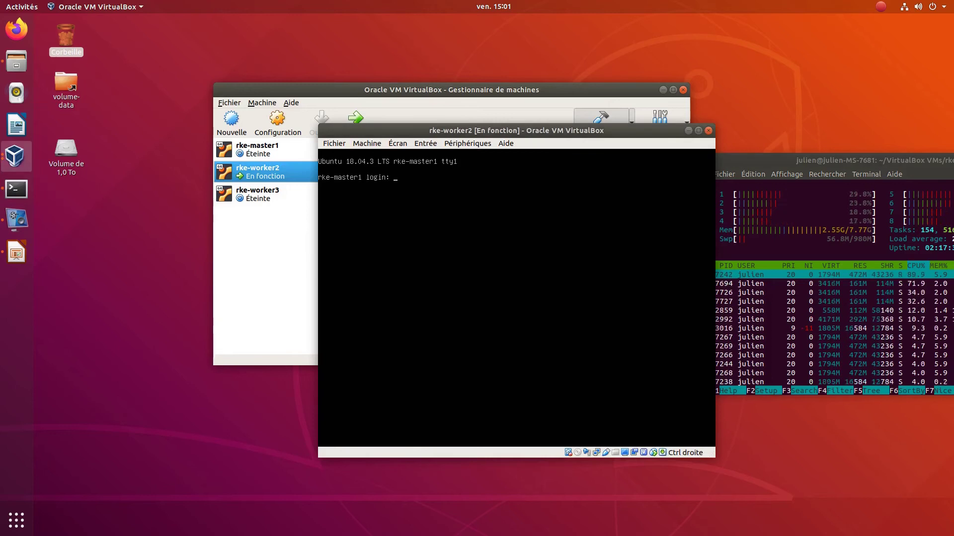
type("rk")
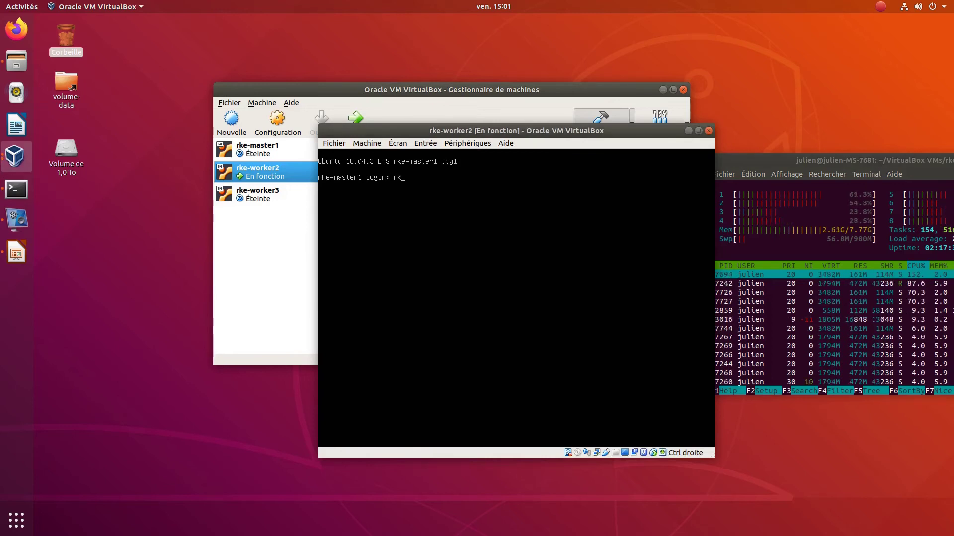
type("e")
key("Return")
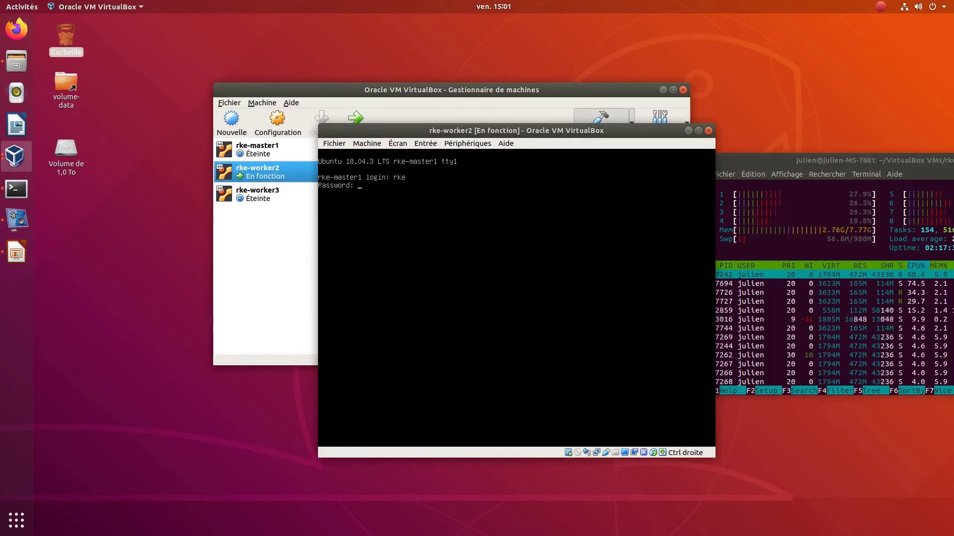
key("Return")
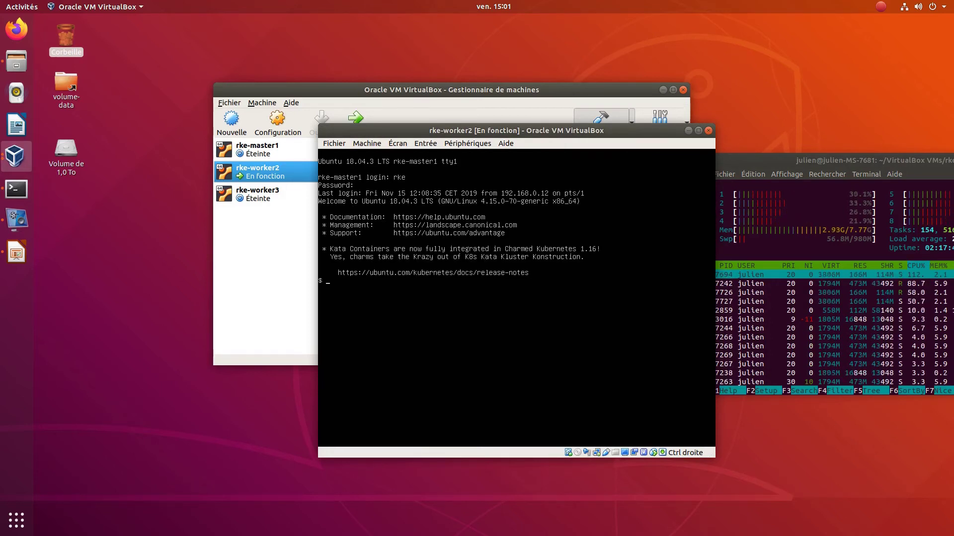
- Try sudo su, refused because rke isn't in sudoers, then exit the session
type("sudo su")
key("Return")
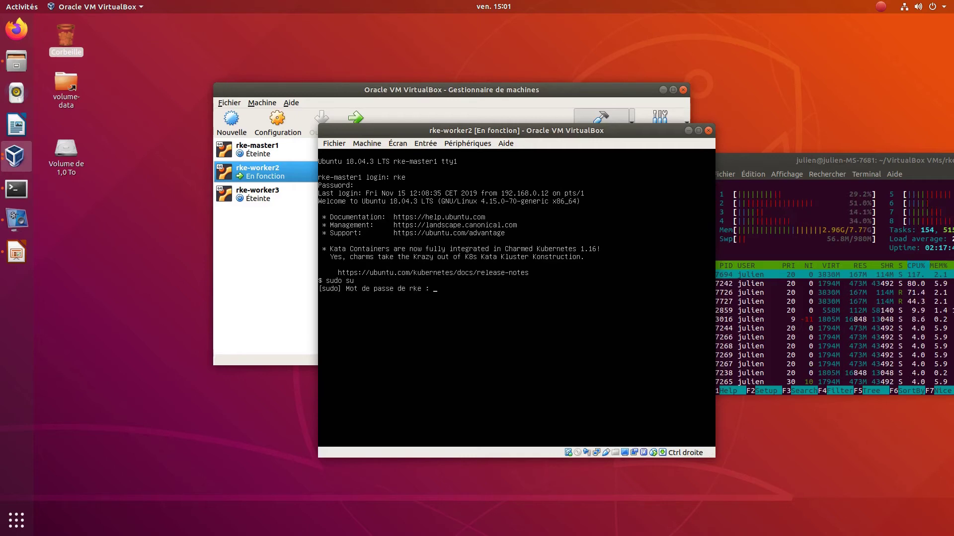
key("Return")
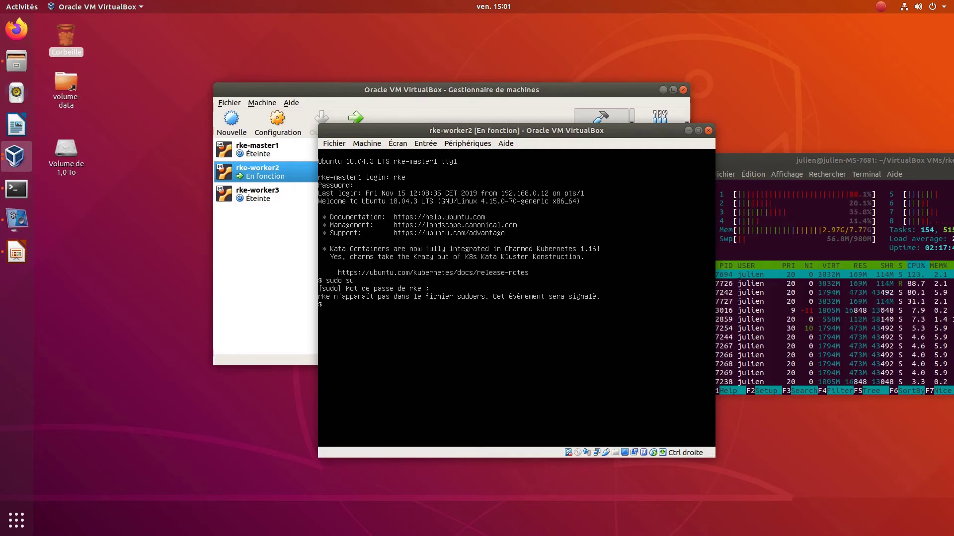
type("exit")
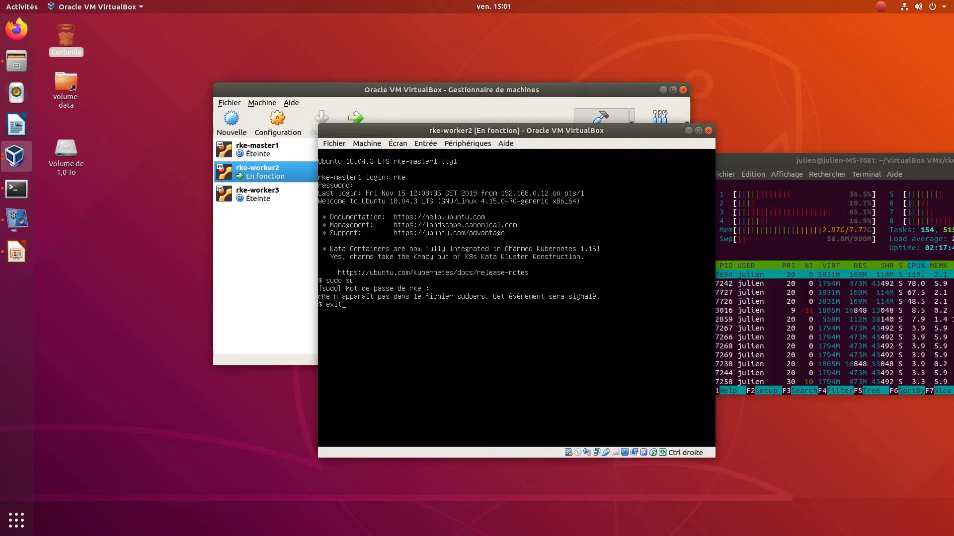
key("Return")
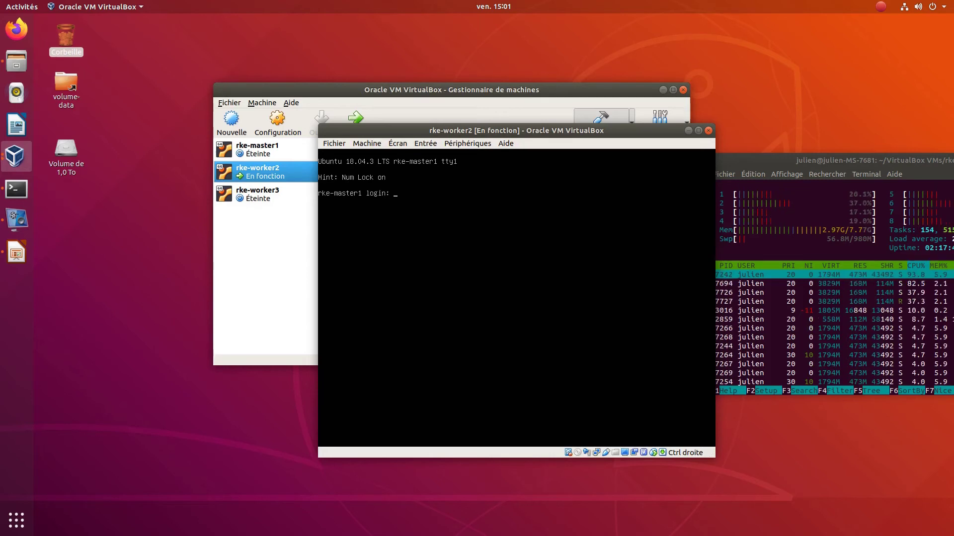
- Log into the console as the guest account with its password
type("guest")
key("Return")
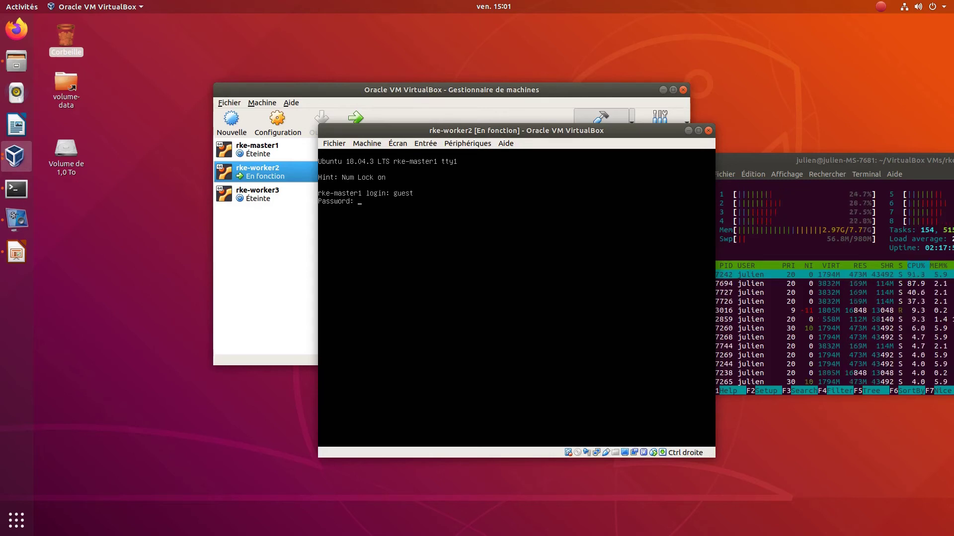
key("Return")
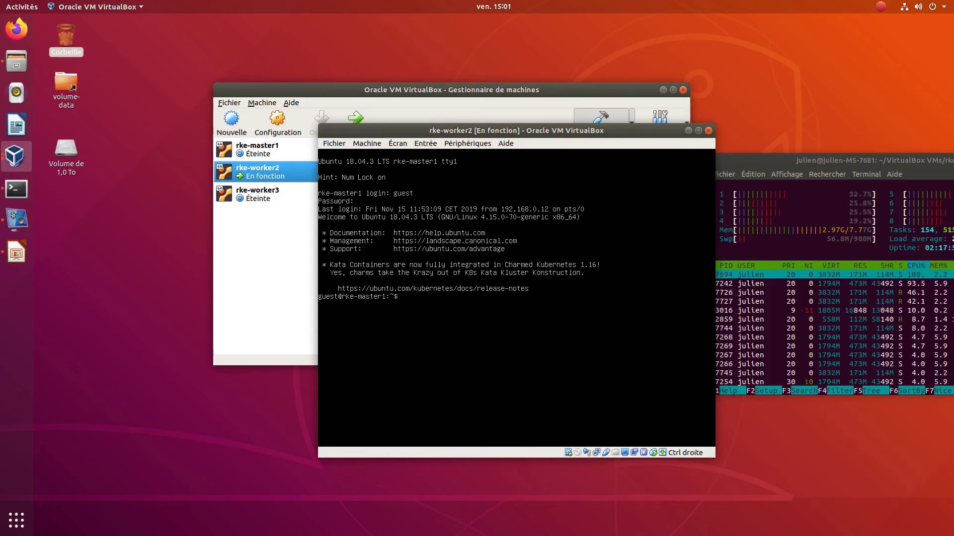
- Run sudo su and re-enter the password until the root shell appears
type("sudo su")
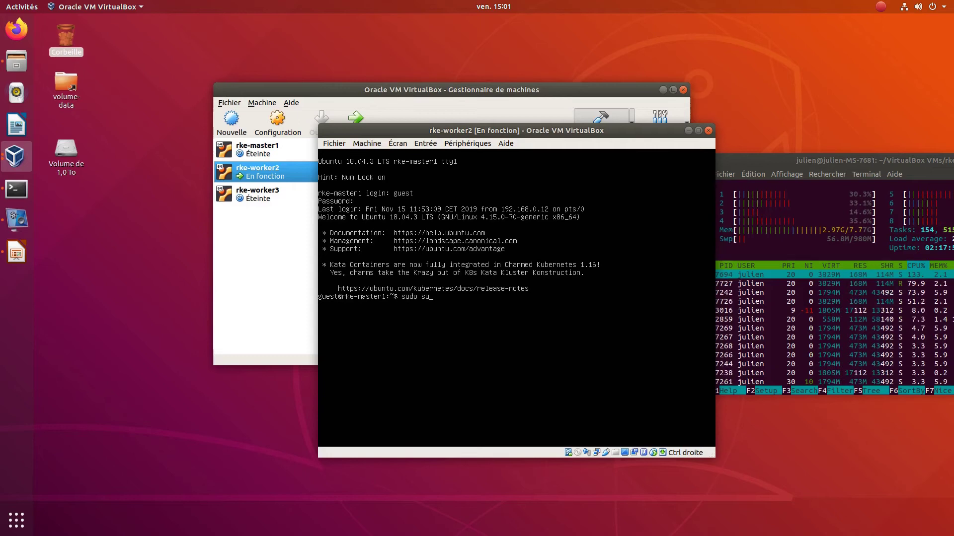
key("Return")
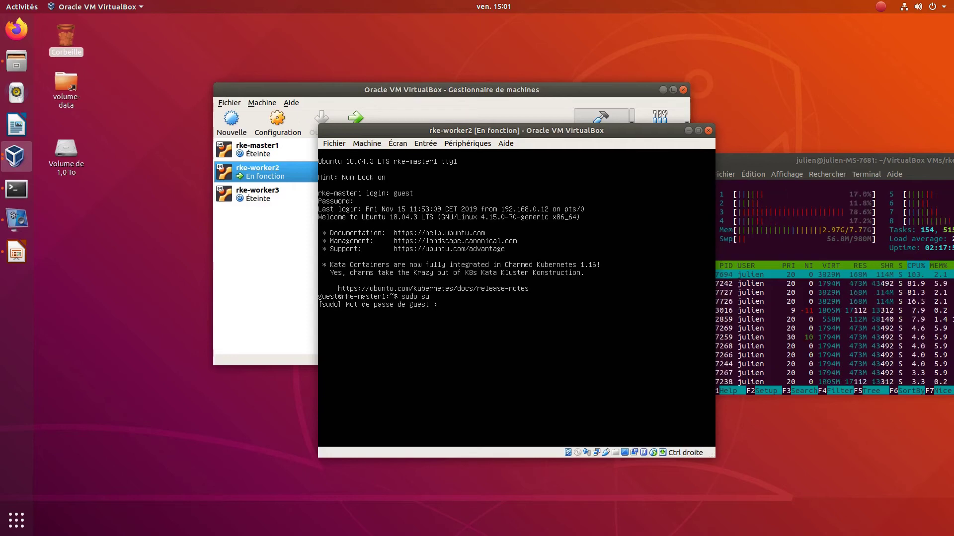
key("Return")
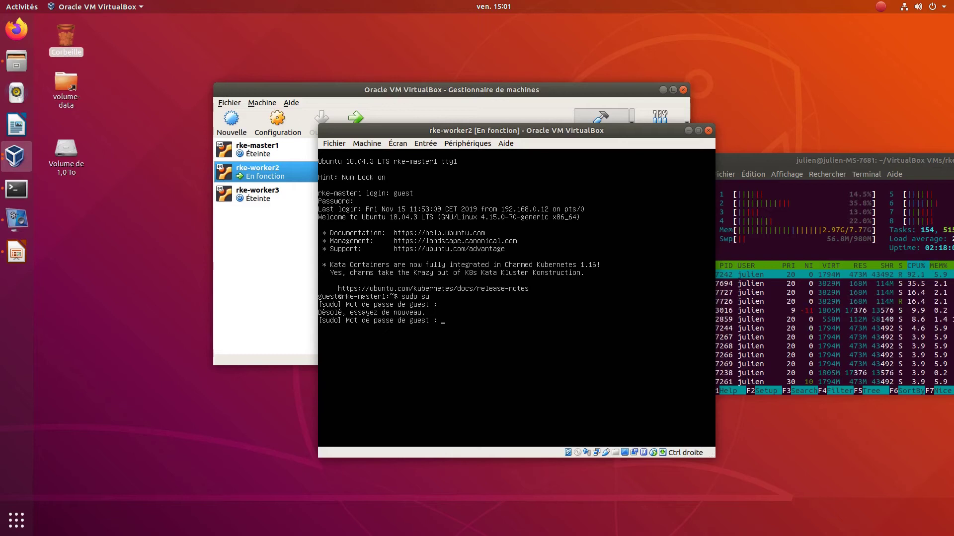
key("Return")
key("Return")
key("Return")
key("Return")
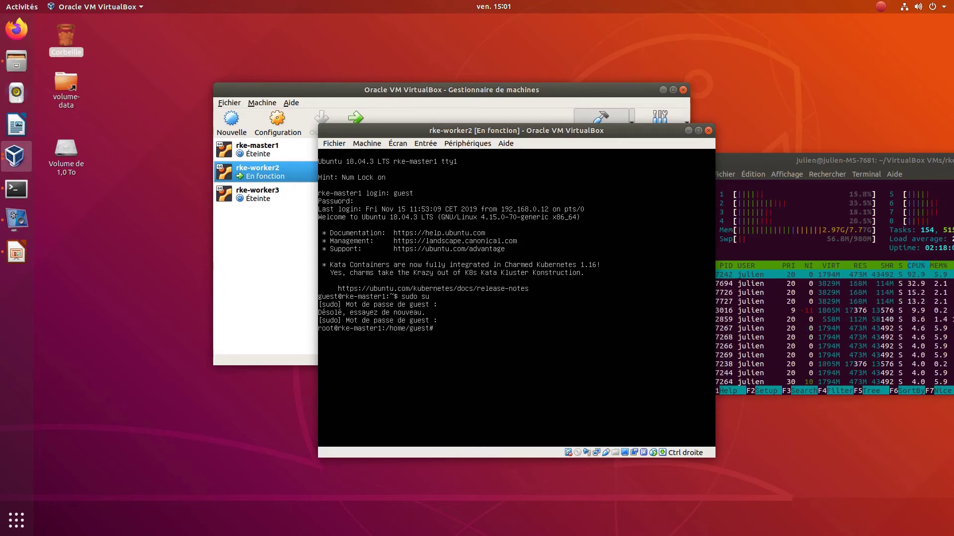
- Open vi on /etc/netplan/, which rejects it as an illegal file name
type("vi >etc")
key("BackSpace")
key("BackSpace")
key("BackSpace")
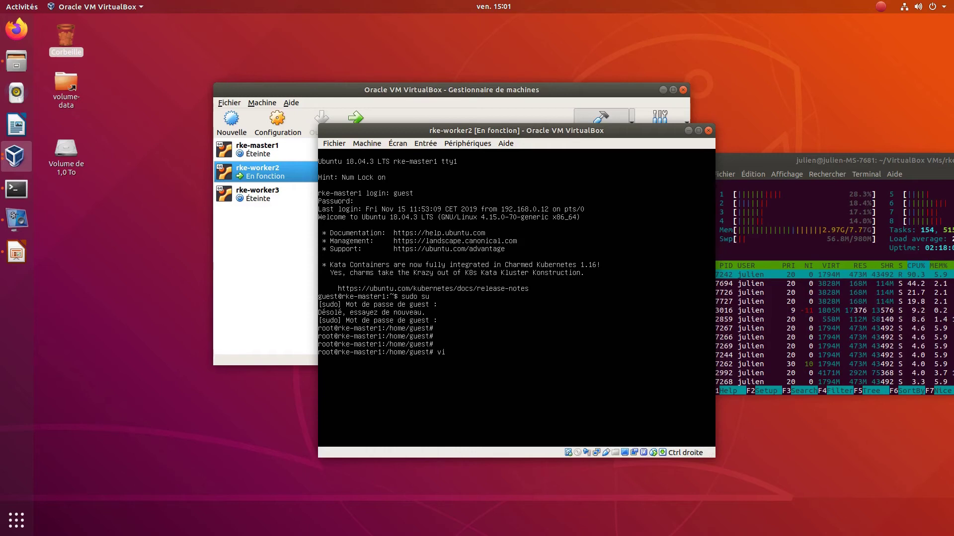
key("BackSpace")
type("/ne")
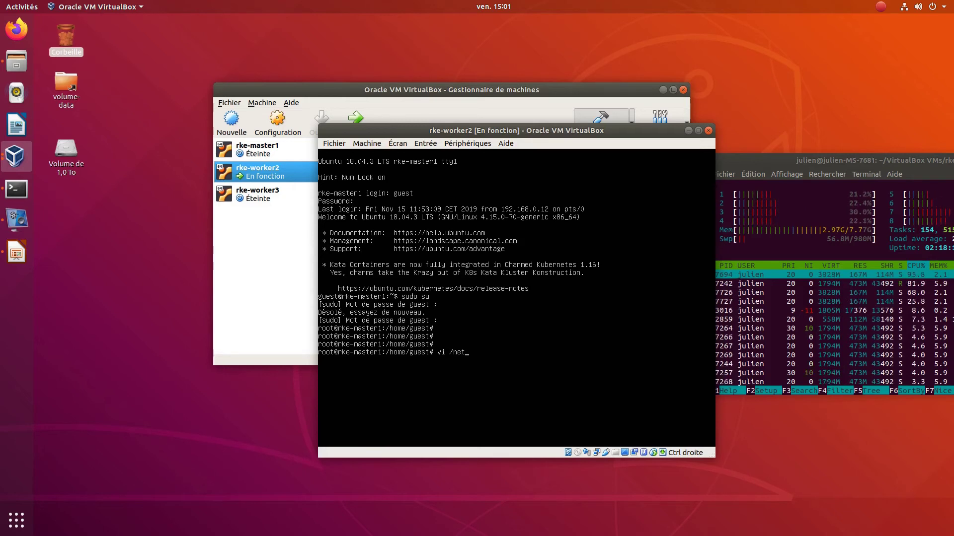
type("t")
key("BackSpace")
key("BackSpace")
key("BackSpace")
type("e")
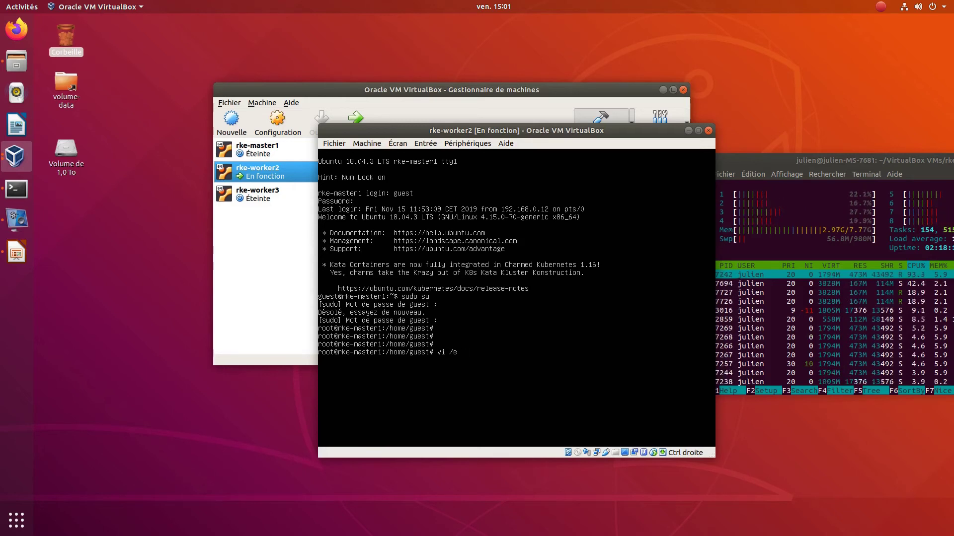
type("tc/netpl")
key("Tab")
key("Return")
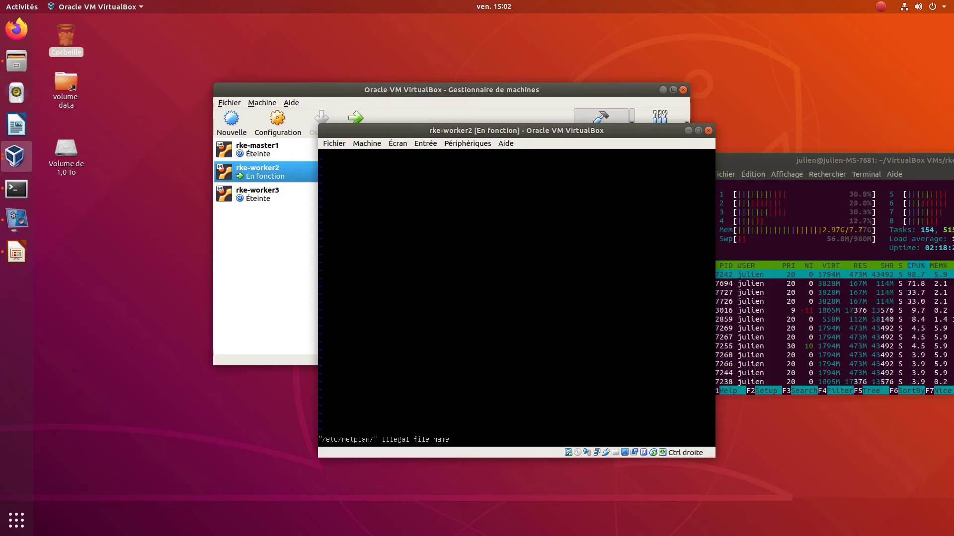
- Attempt to quit vi with :q from Ex mode, hitting the E37 no-write error
type("q")
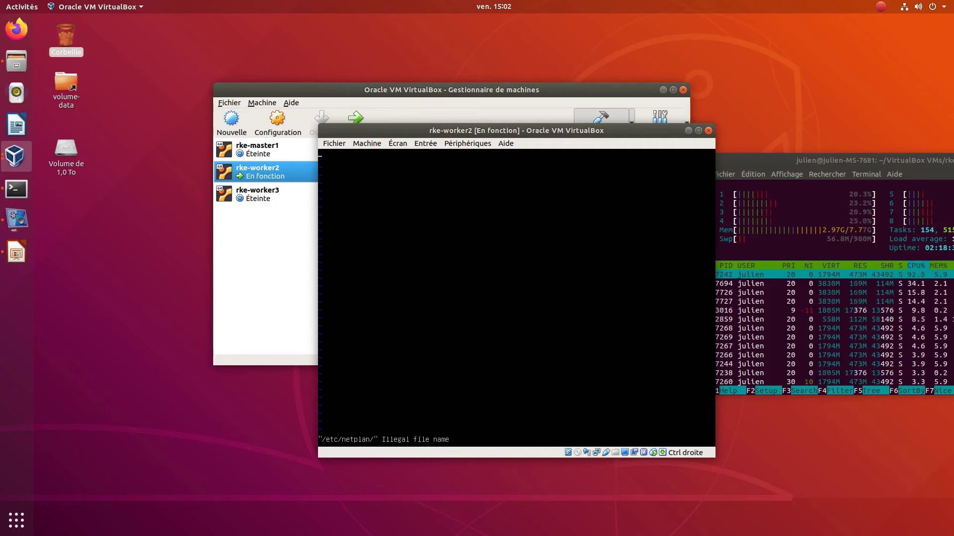
key("shift+q")
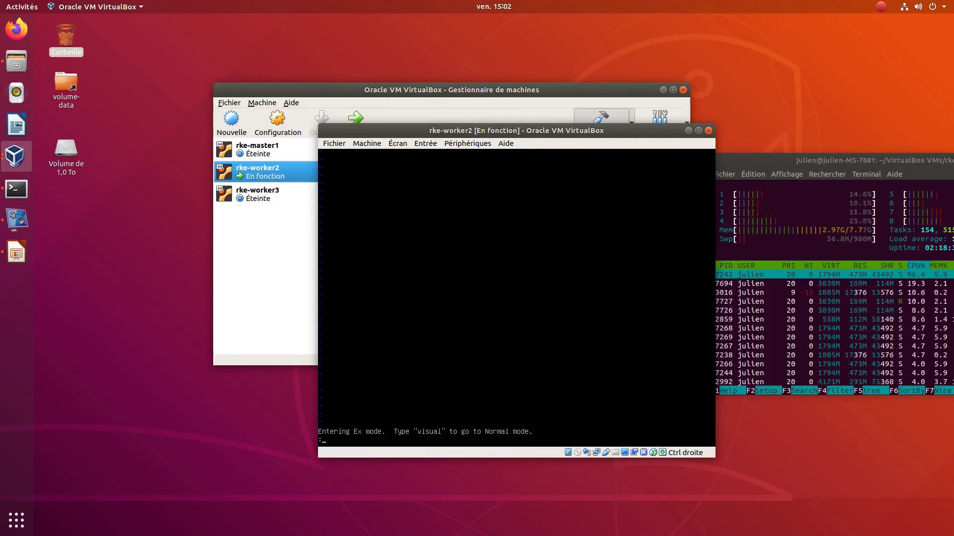
type("a/")
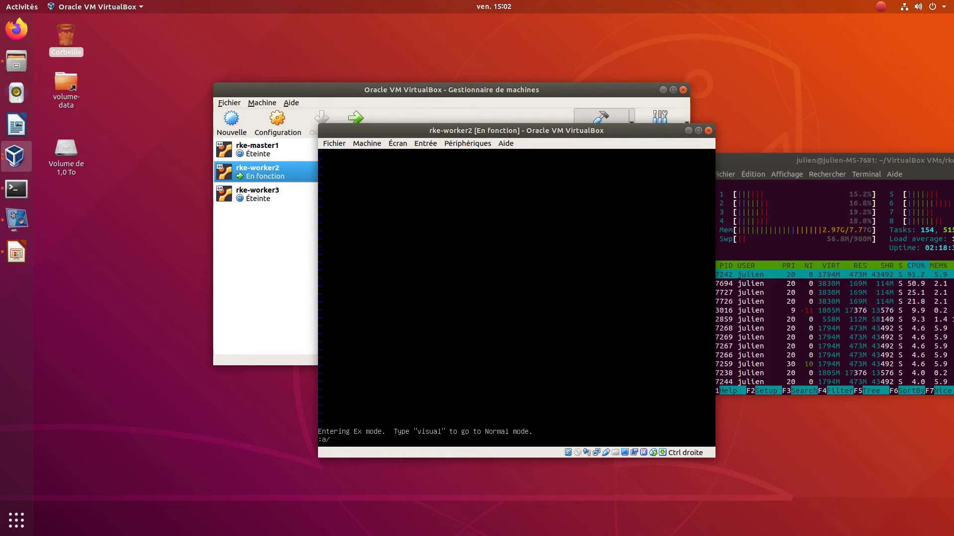
key("BackSpace")
type("q.")
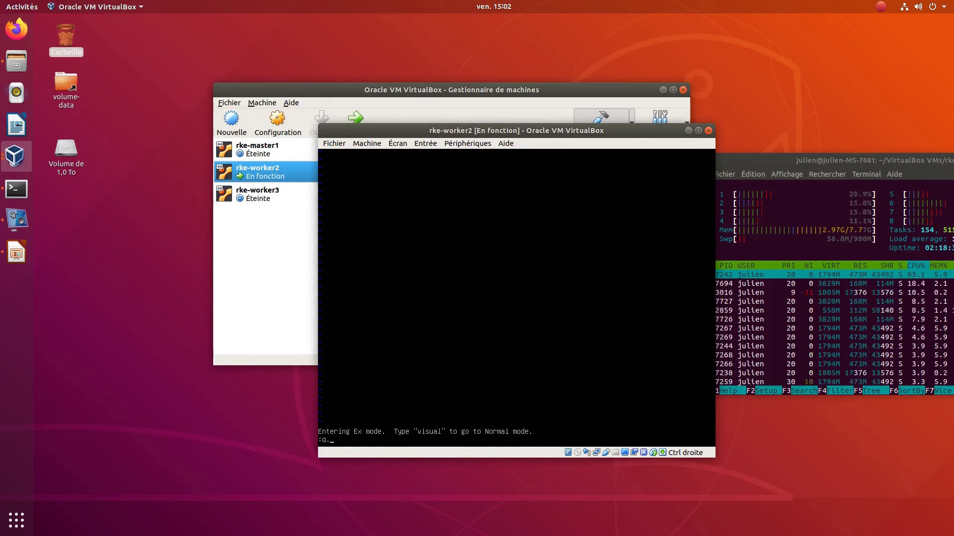
type("q")
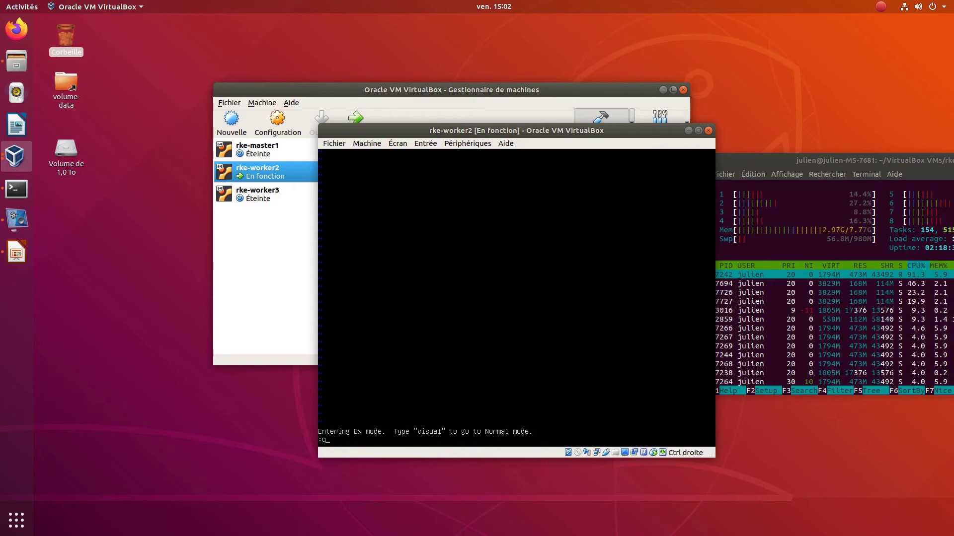
key("Return")
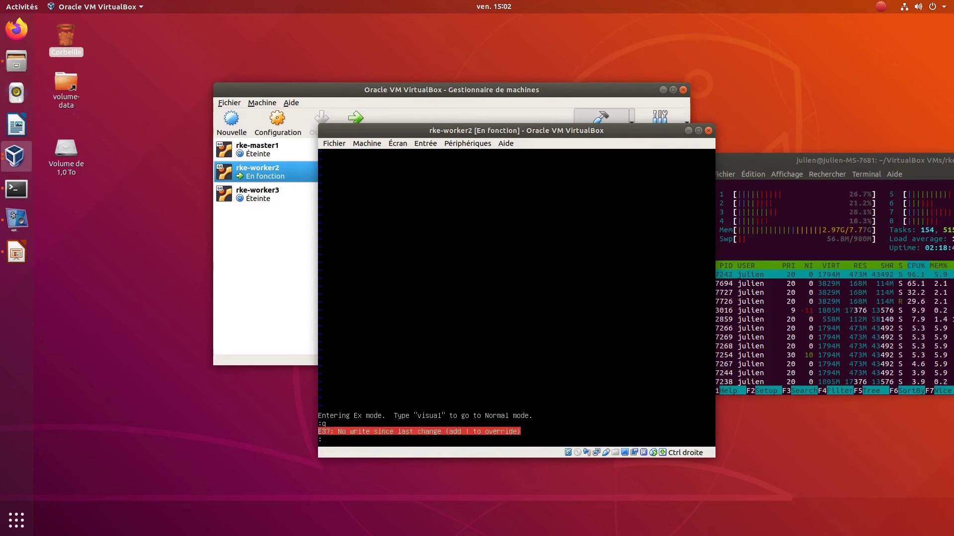